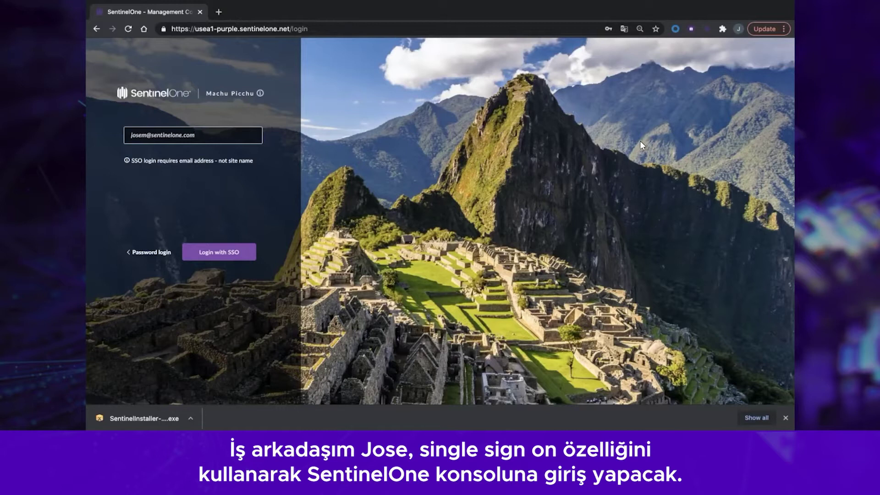
Step: Sign in via SSO and scroll through the global dashboard's Security Posture and Threat Landscape widgets
click(230, 253)
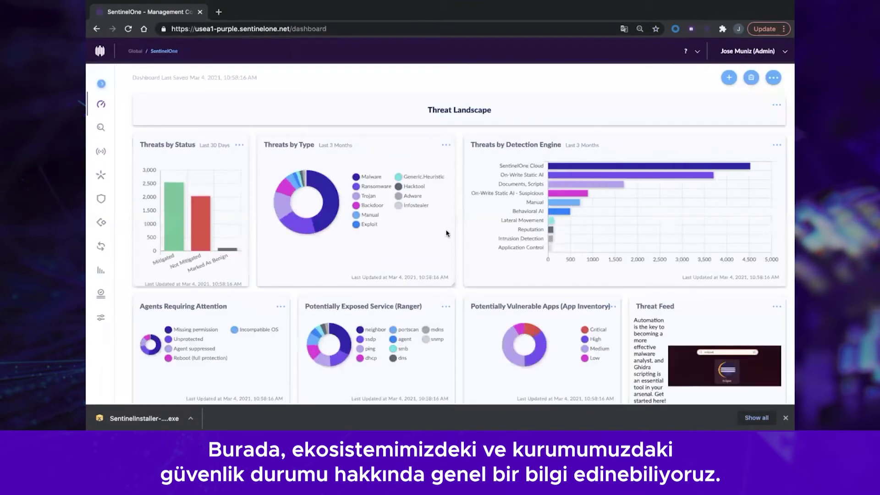
scroll(446, 233, down, 4)
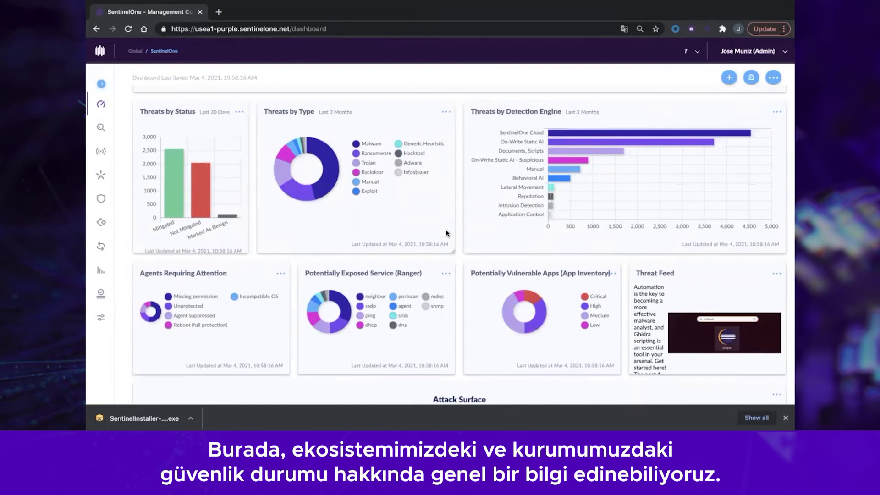
scroll(446, 229, down, 4)
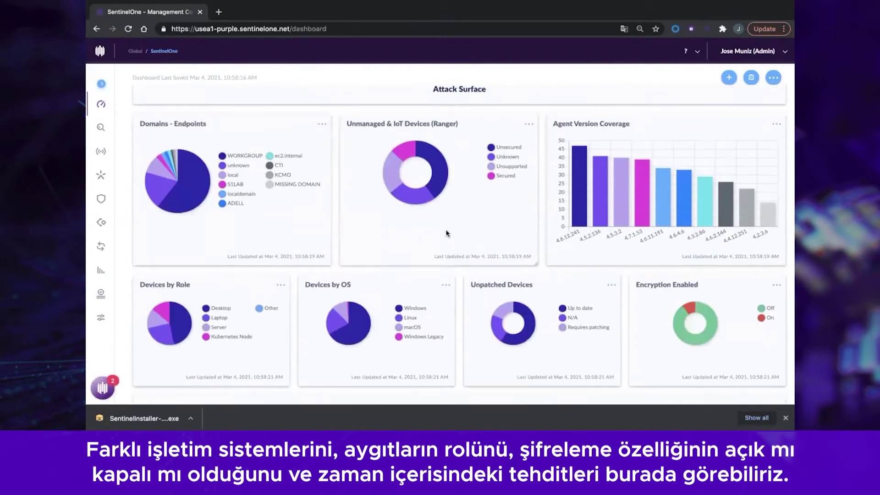
scroll(446, 233, down, 1)
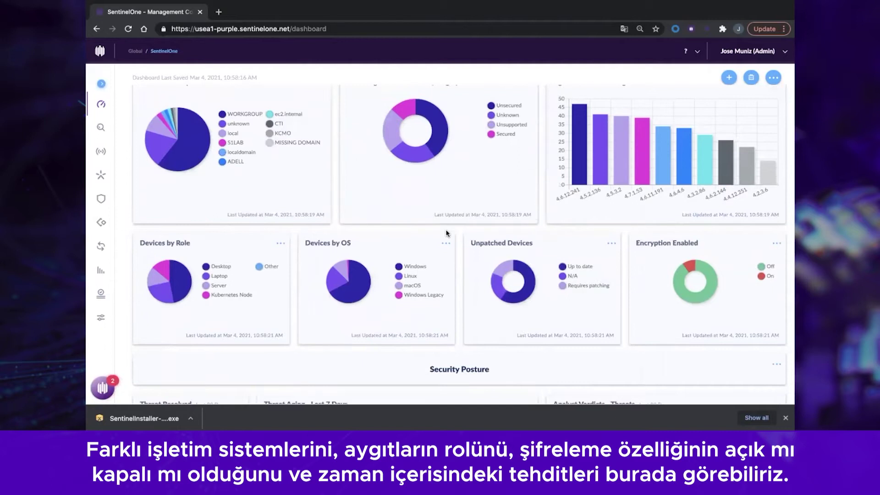
scroll(446, 233, down, 2)
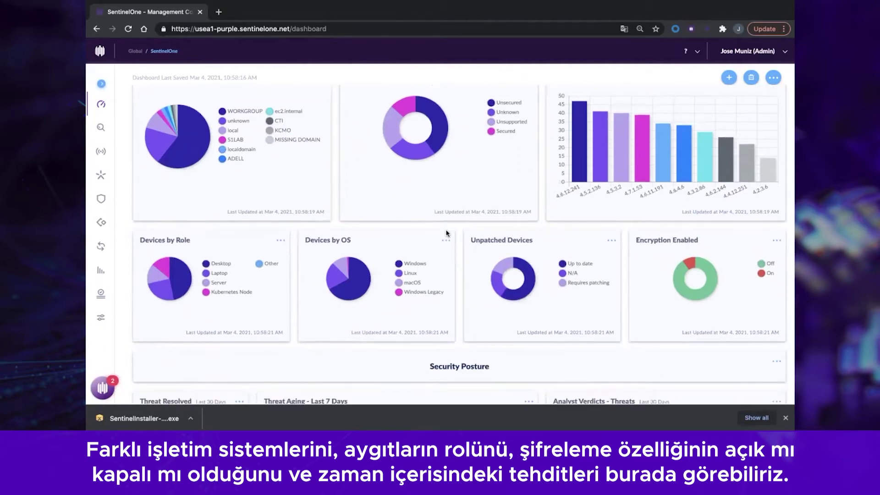
scroll(446, 234, down, 3)
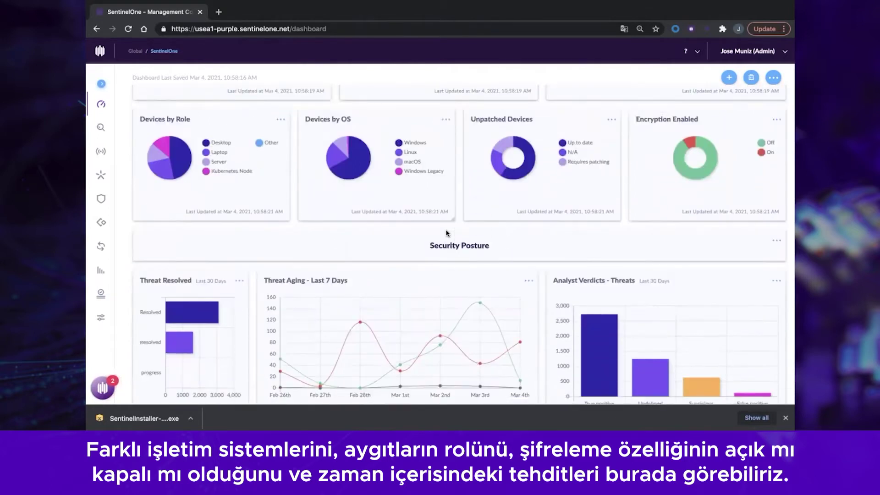
scroll(446, 233, down, 1)
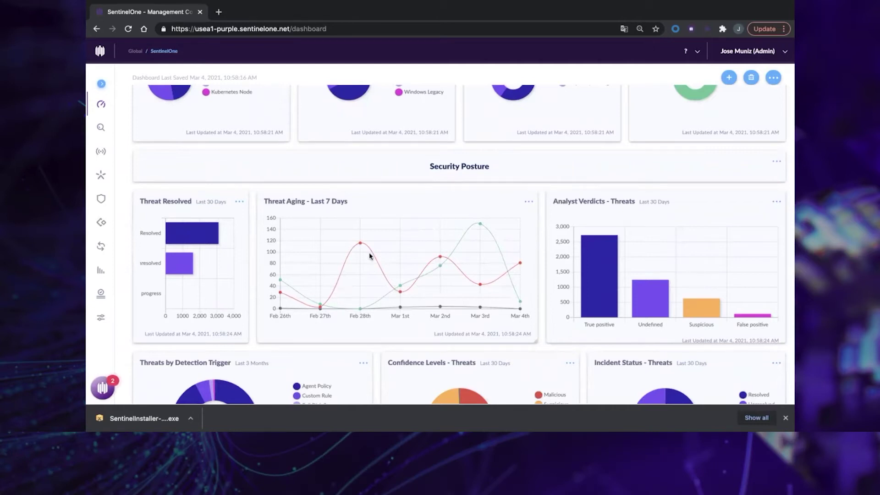
scroll(455, 271, down, 3)
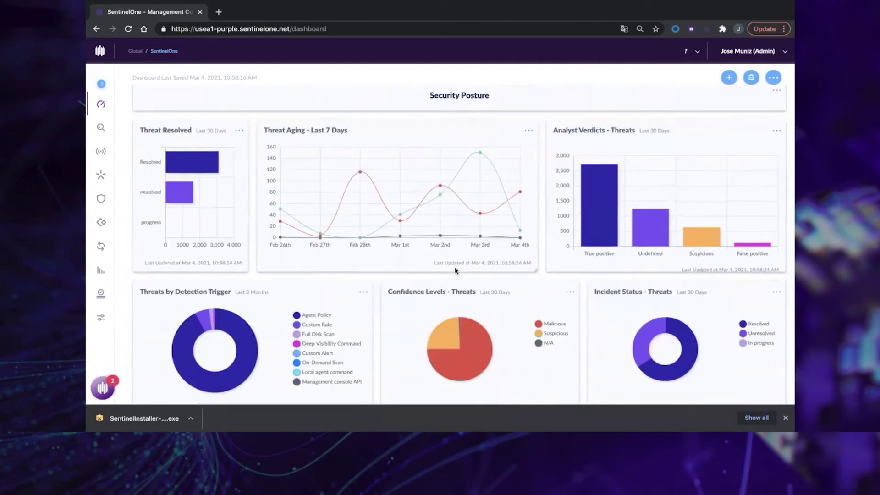
scroll(456, 269, up, 4)
scroll(456, 269, up, 10)
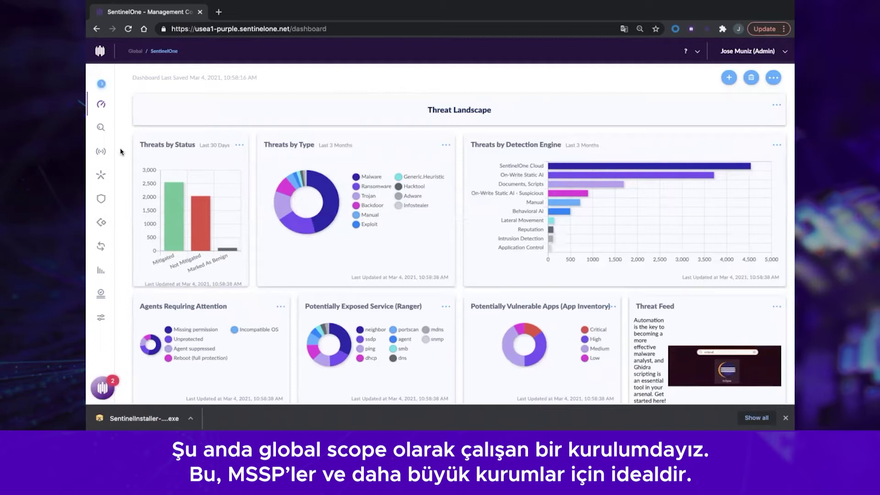
Step: Scope the console to the user's site found by name search and list its 7 Sentinels endpoints
mouse_move(102, 87)
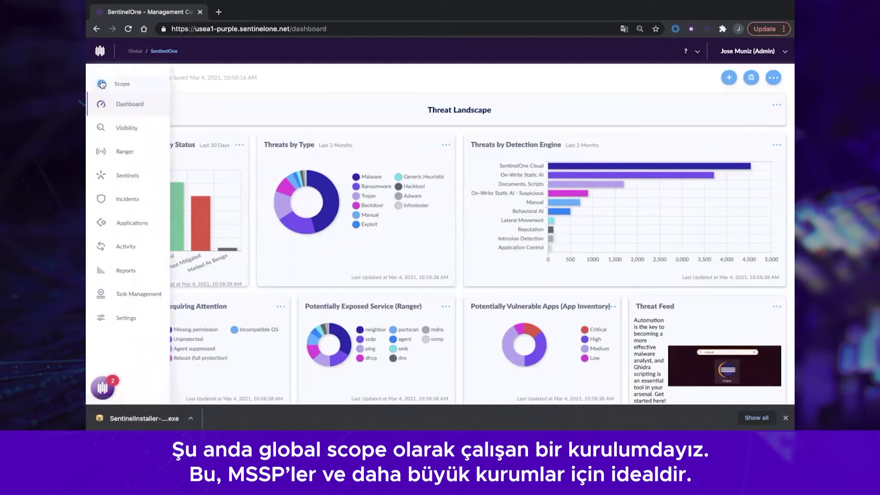
click(102, 84)
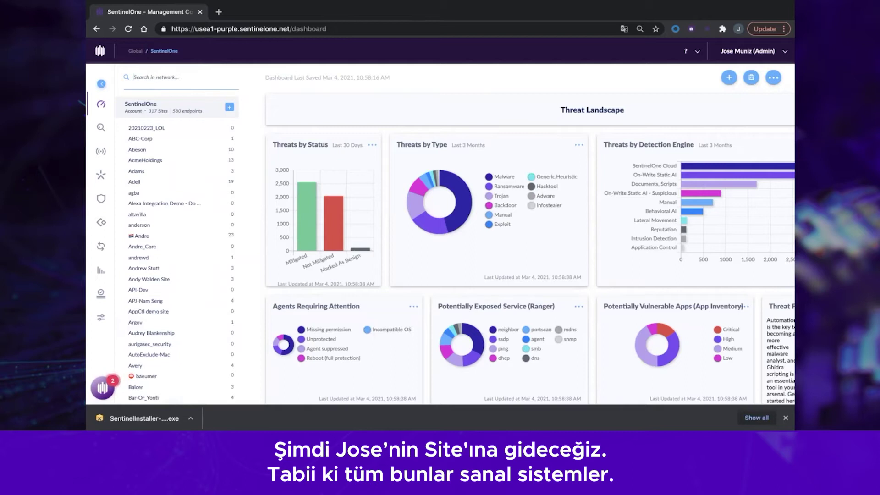
text(muniz)
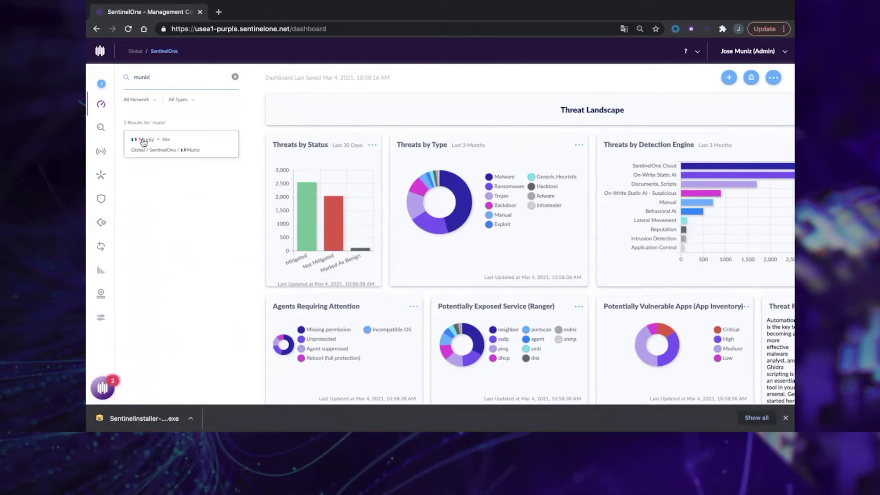
click(145, 143)
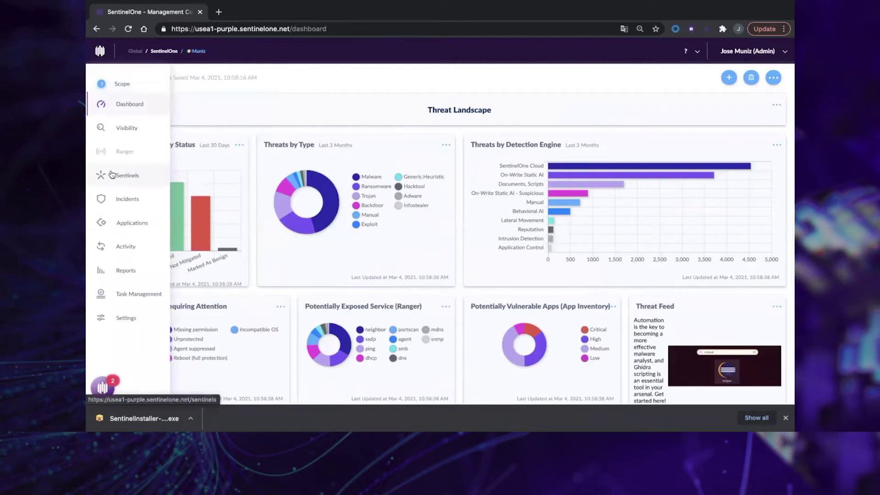
click(112, 174)
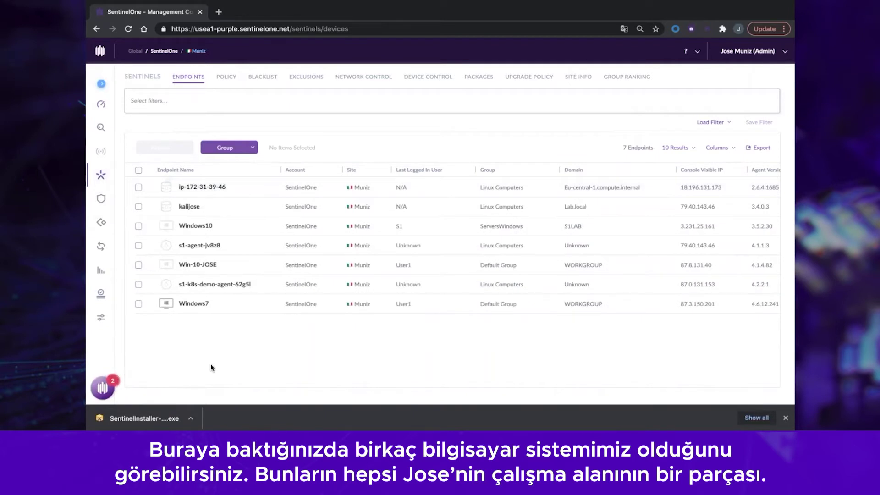
Step: In the site policy, try Protect mode with Remediate and Rollback, then revert to Detect
click(227, 78)
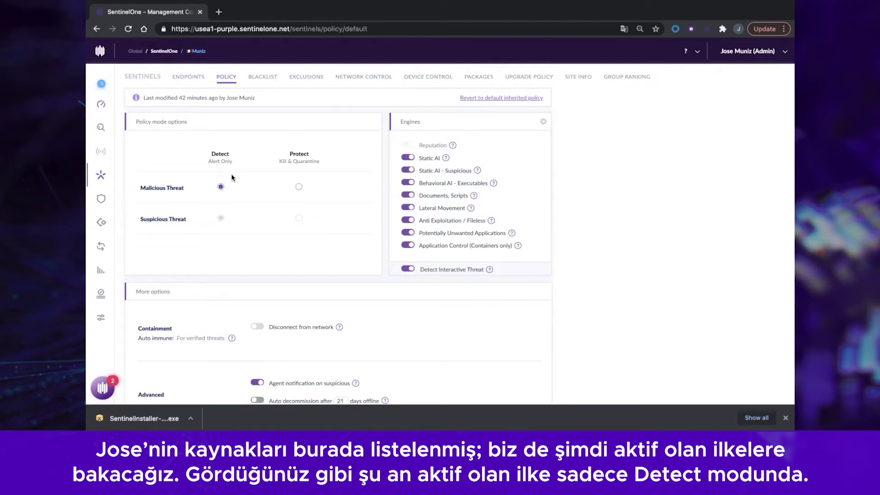
click(299, 188)
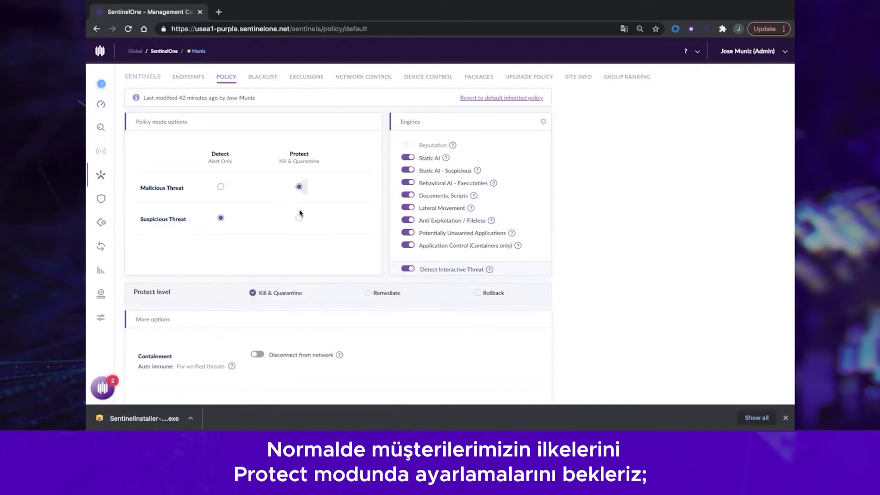
click(299, 218)
click(368, 293)
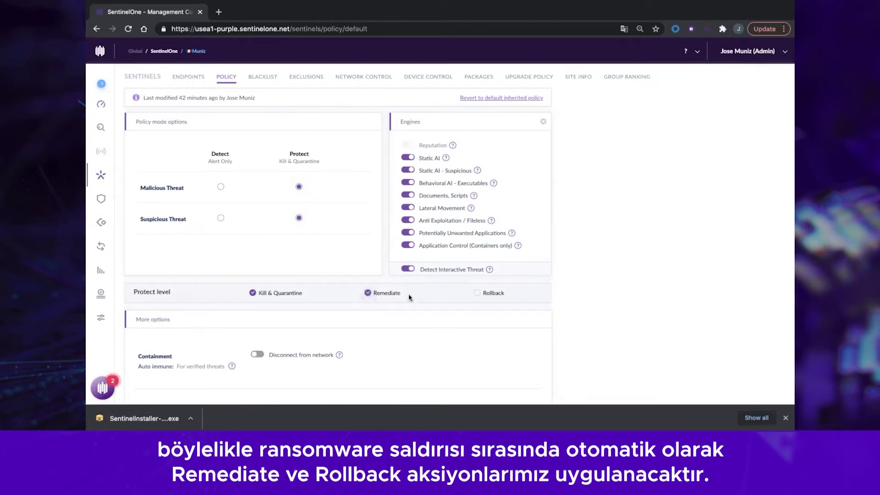
click(477, 294)
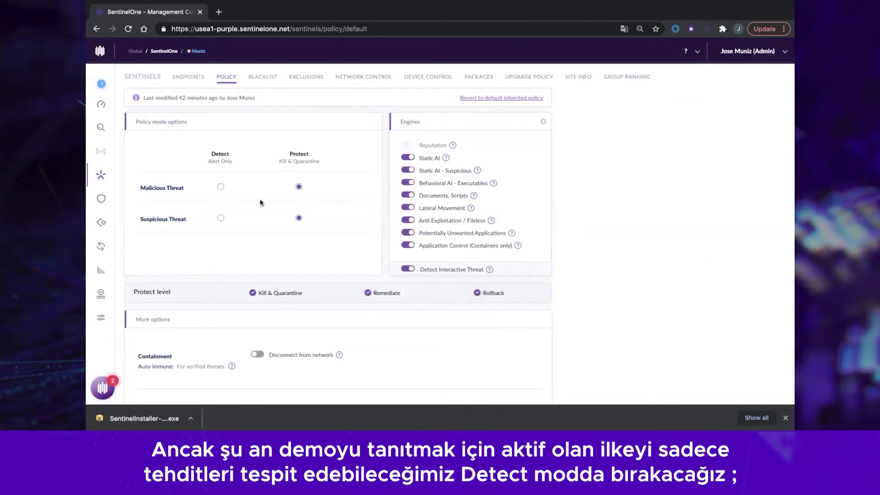
click(221, 187)
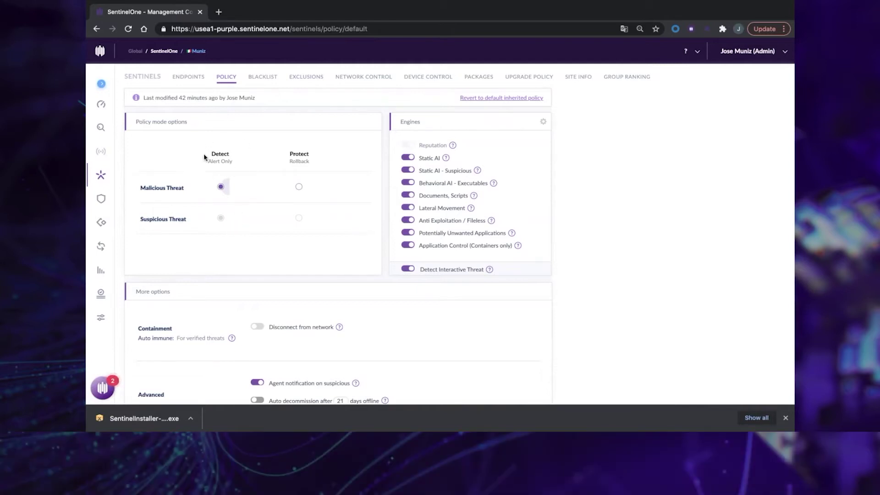
Step: Save the policy with Malicious and Suspicious threats in Detect mode and confirm
drag(205, 155, 234, 156)
click(355, 265)
scroll(640, 304, down, 10)
scroll(640, 305, down, 4)
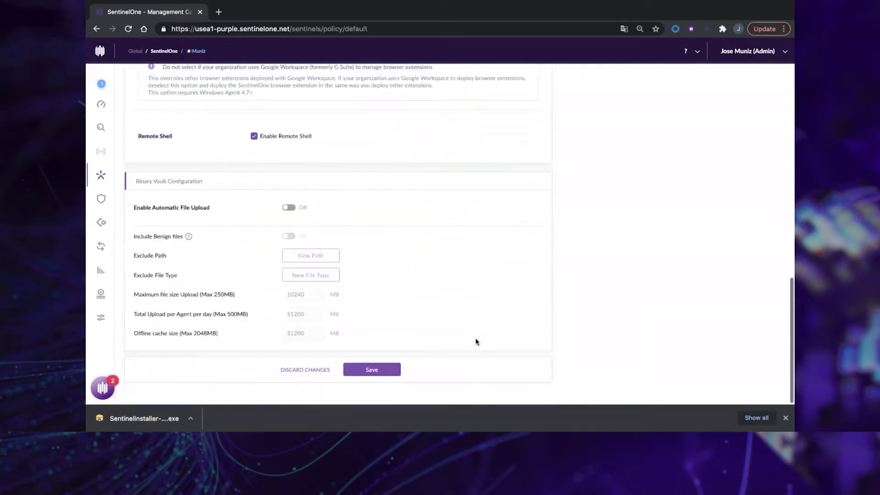
click(372, 370)
click(435, 234)
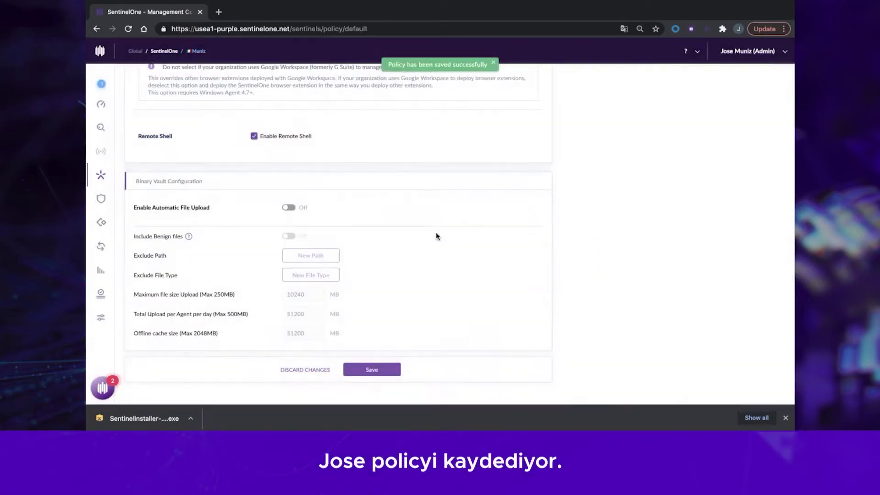
scroll(436, 235, up, 15)
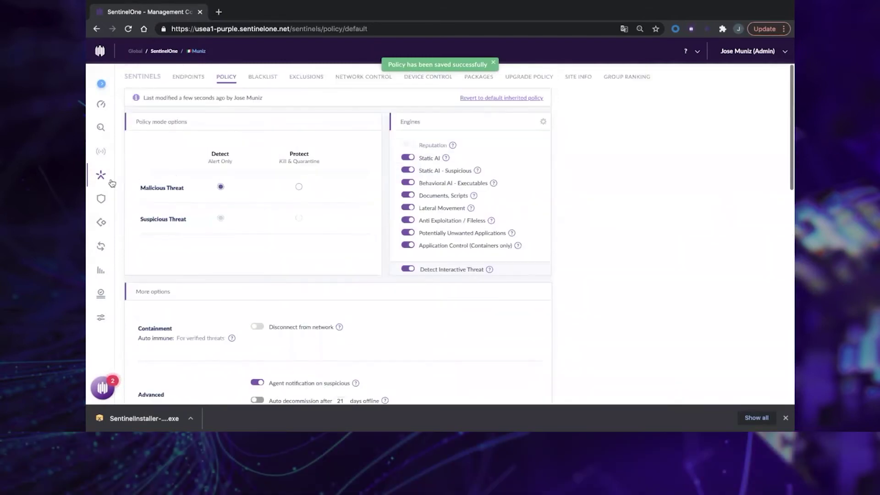
Step: Check the Incidents threat list to confirm no threats have been detected
mouse_move(106, 184)
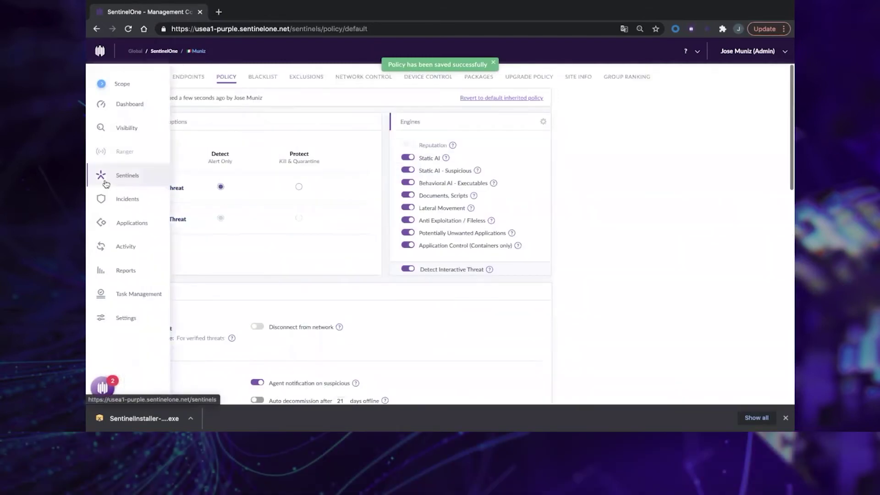
click(133, 199)
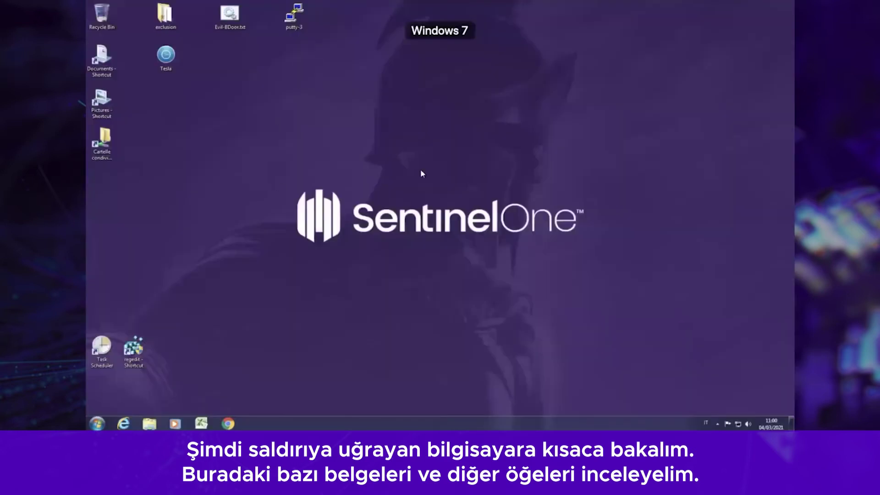
Step: Open the Pictures and Documents libraries and arrange both Explorer windows on the desktop
double_click(108, 96)
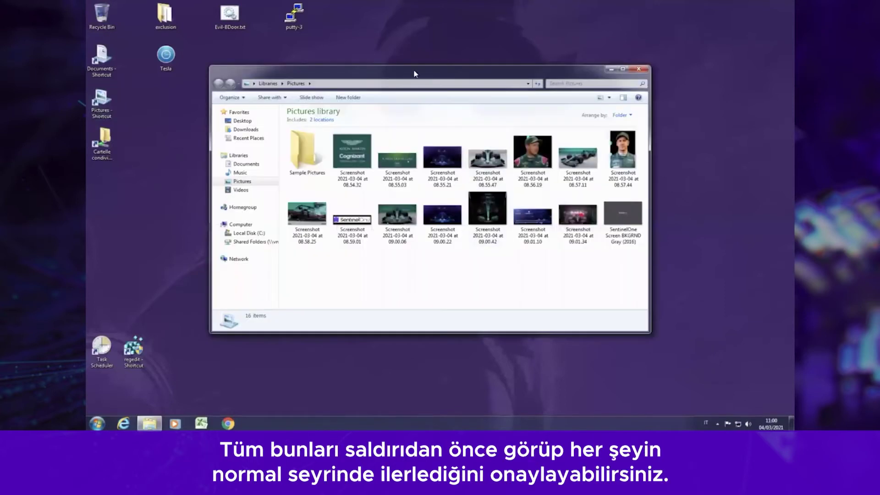
drag(414, 73, 516, 142)
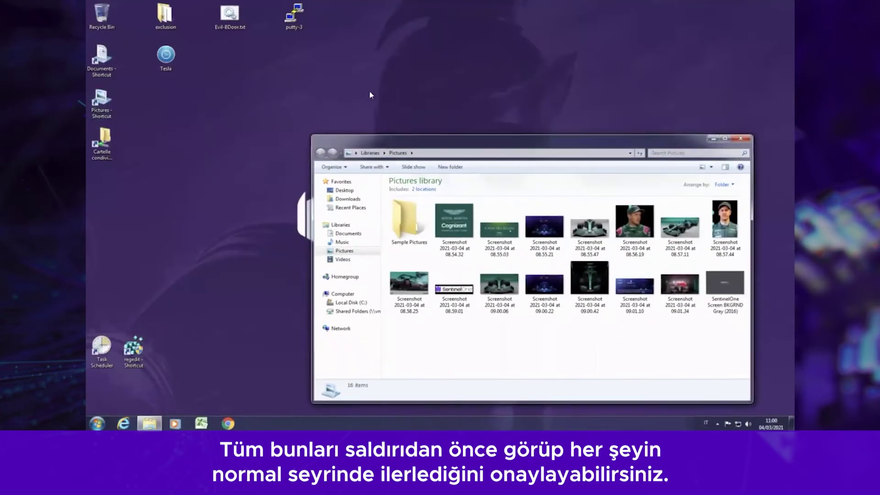
double_click(102, 57)
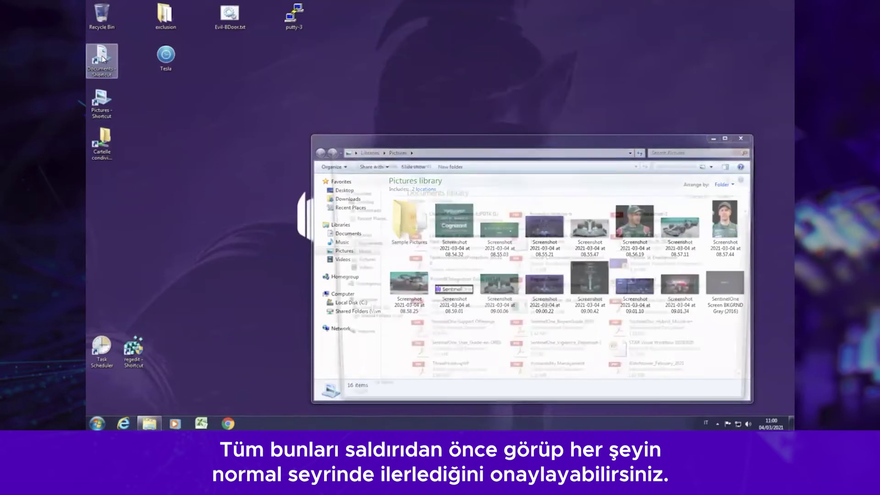
click(490, 137)
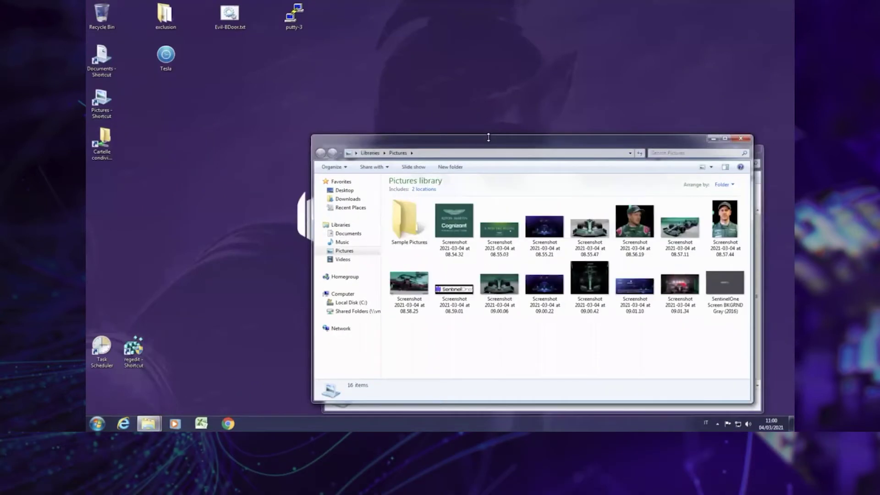
drag(482, 144, 417, 74)
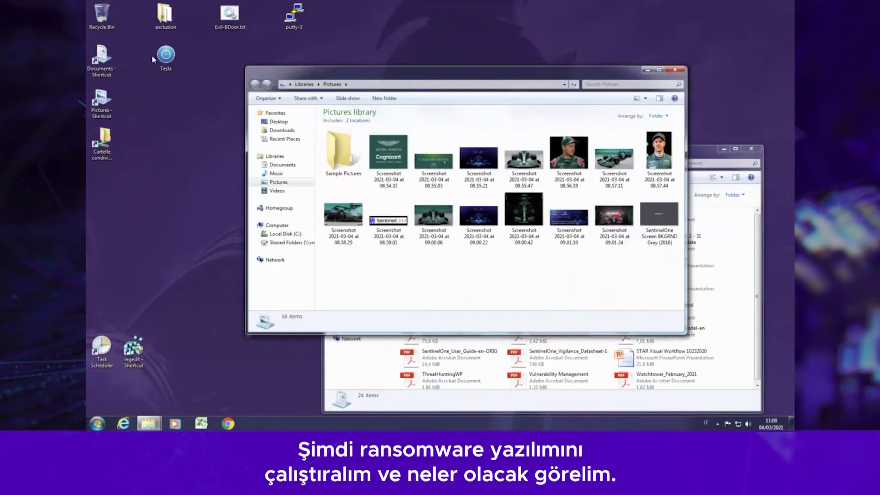
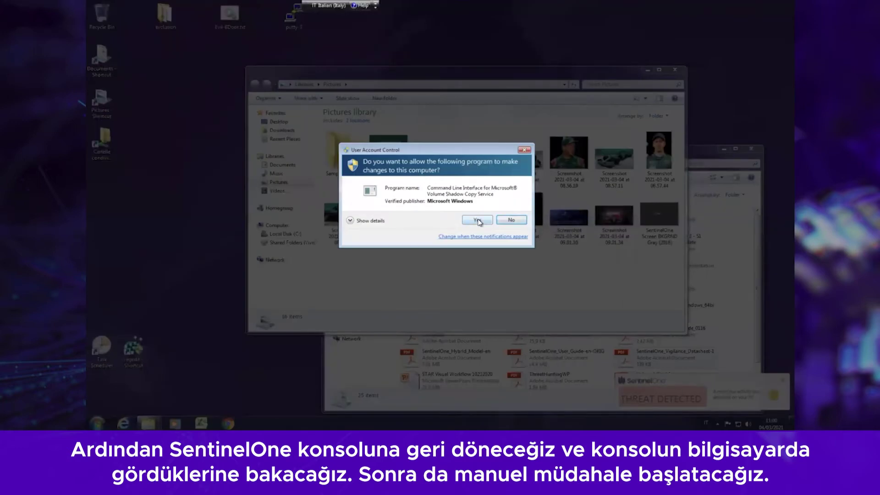
Step: Approve the shadow copy tool's elevation prompt, then refresh Pictures to reveal the .ecc files
click(477, 221)
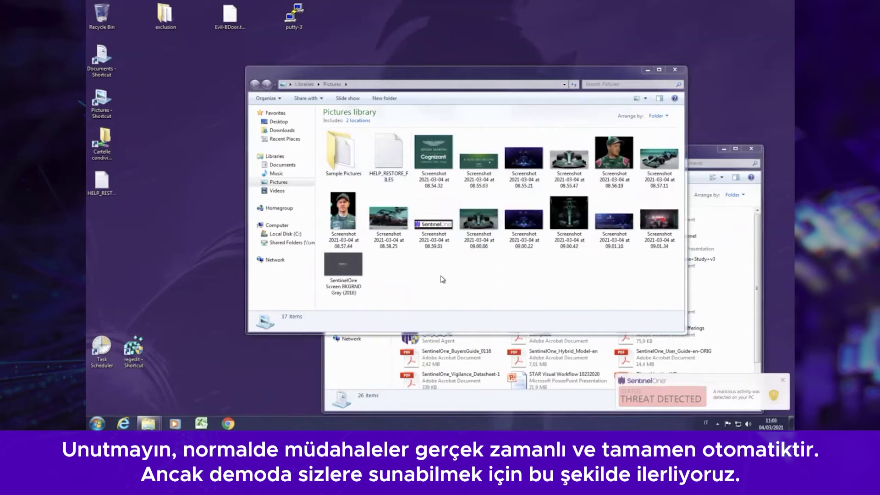
right_click(542, 271)
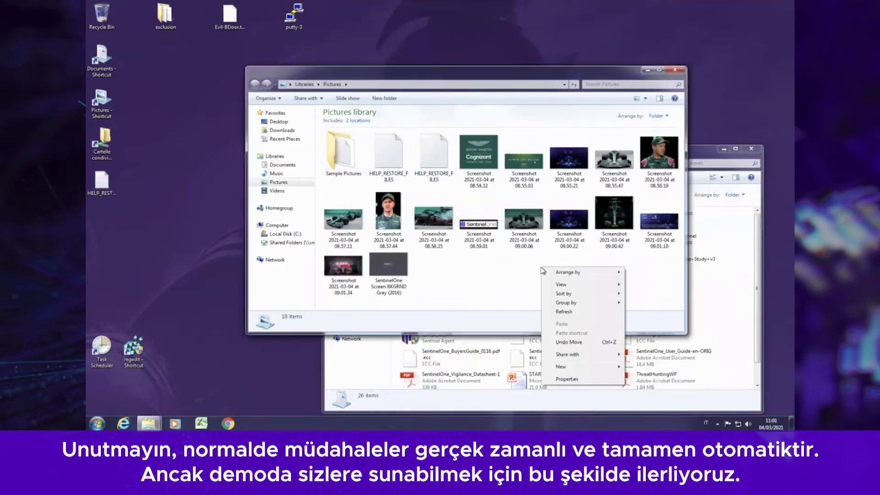
click(564, 312)
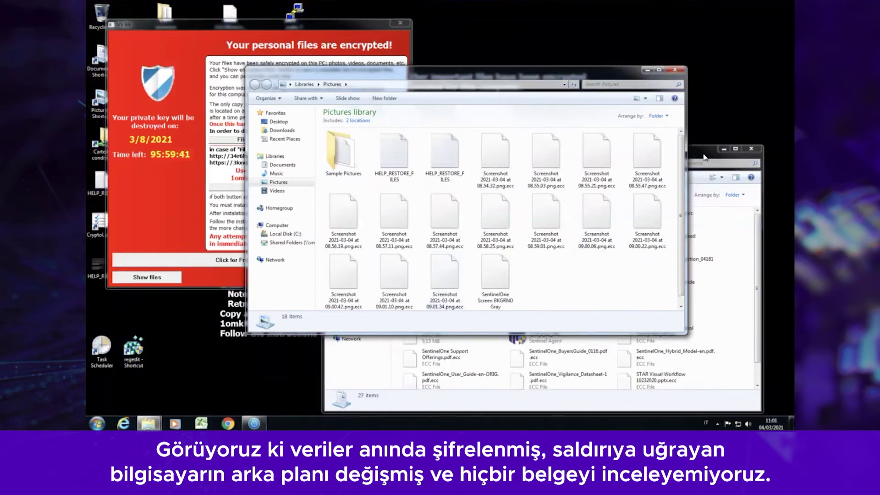
Step: Refresh the Documents library to show its encrypted .ecc files
click(704, 154)
right_click(729, 225)
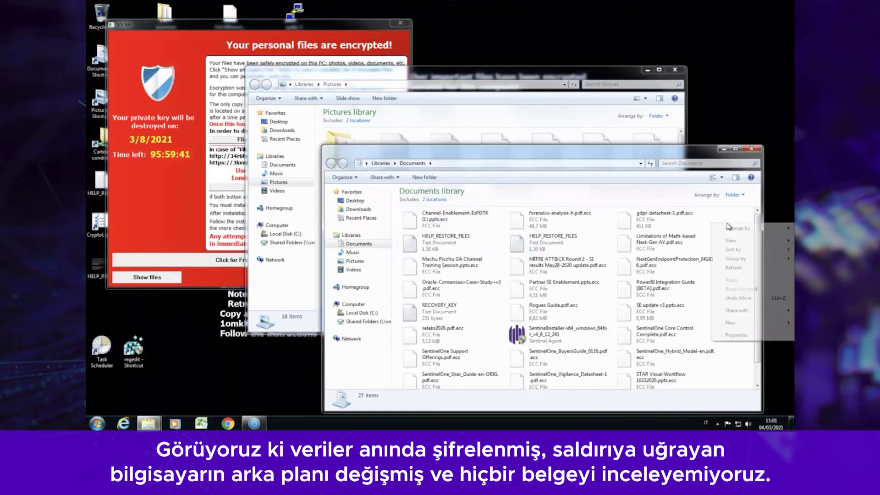
click(735, 268)
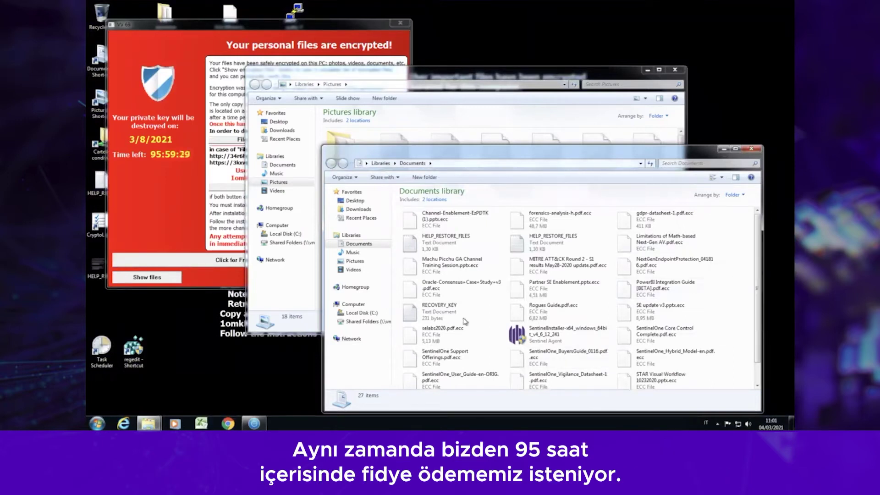
Step: Bring Pictures forward and move the ransom note down and to the right
click(533, 76)
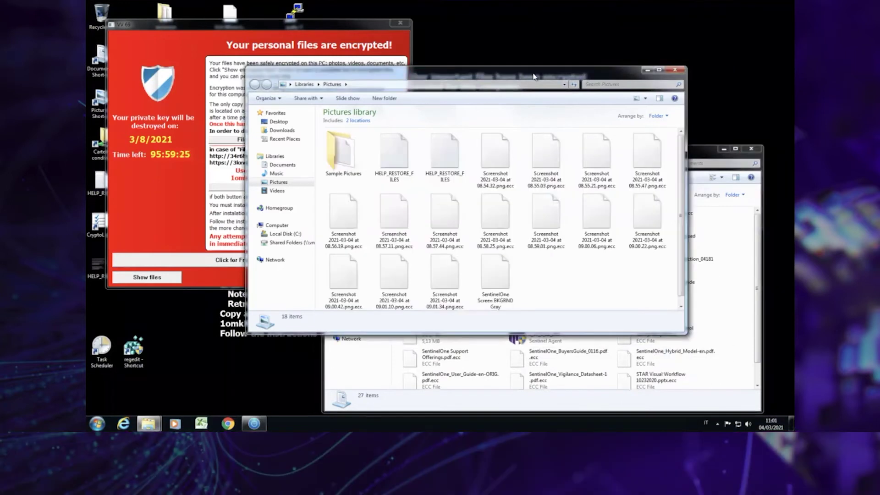
click(187, 58)
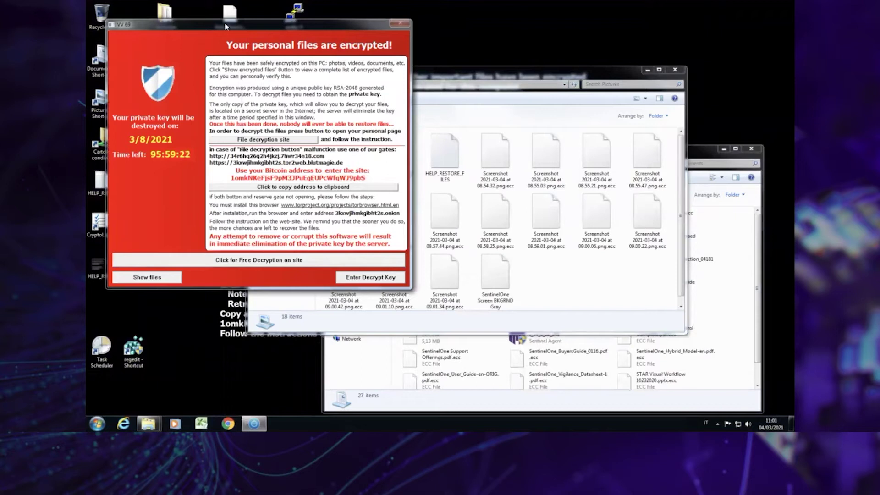
drag(164, 24, 186, 61)
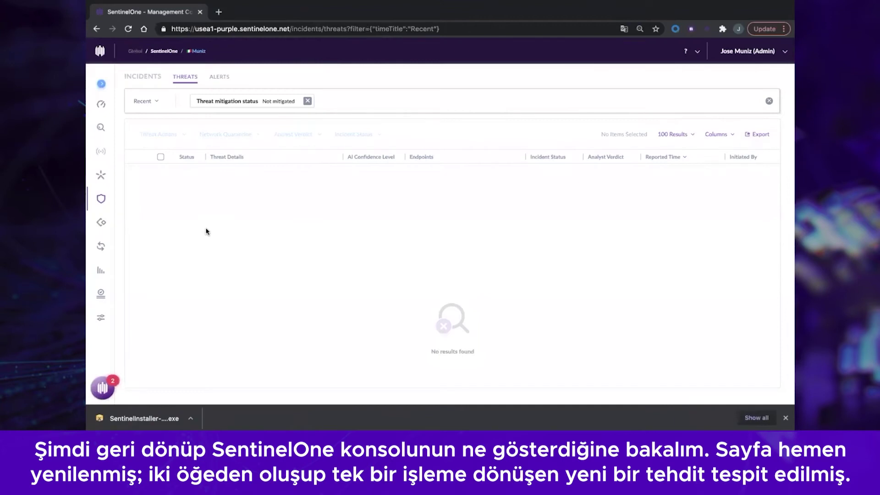
Step: Go to Incidents and expand the tjsxqxt.exe row's "+1 More" related detections
click(120, 176)
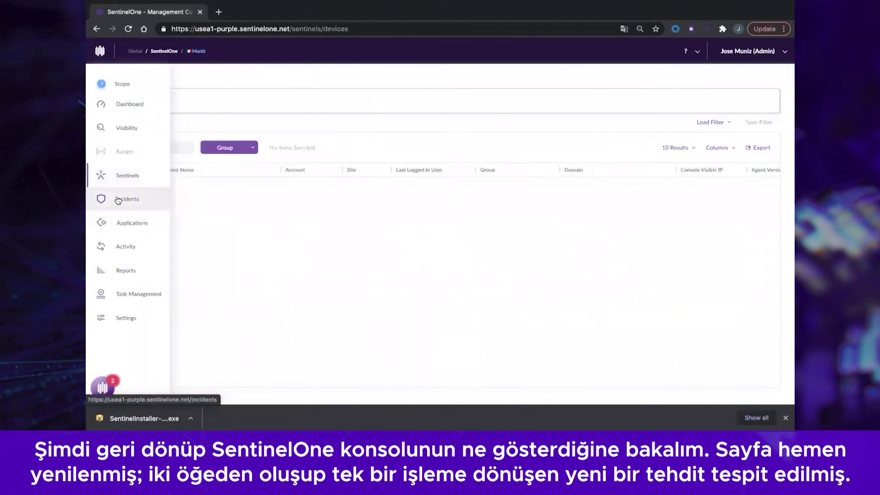
click(118, 200)
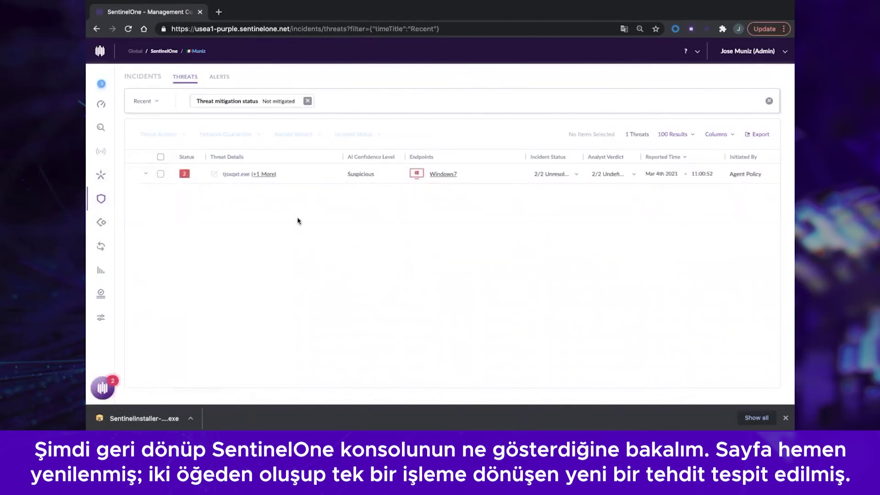
click(269, 175)
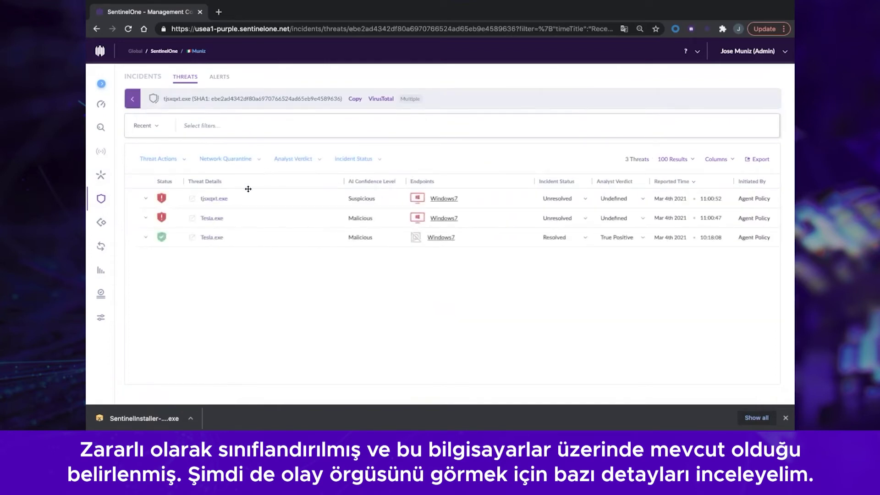
Step: Open the Tesla.exe threat overview and review its 11 threat indicators
click(212, 218)
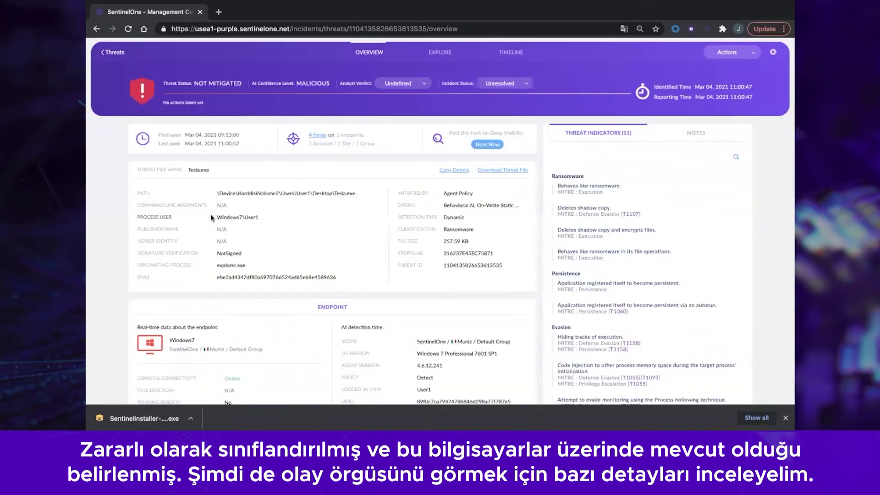
scroll(604, 269, down, 1)
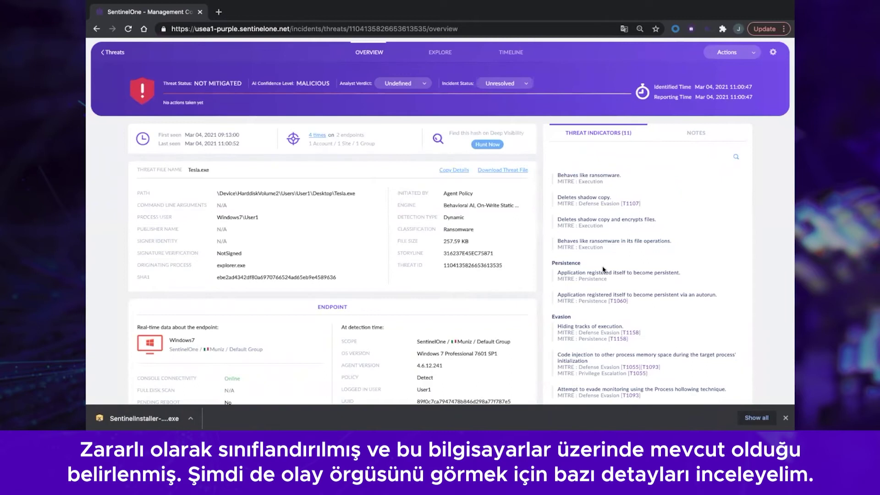
scroll(603, 269, down, 2)
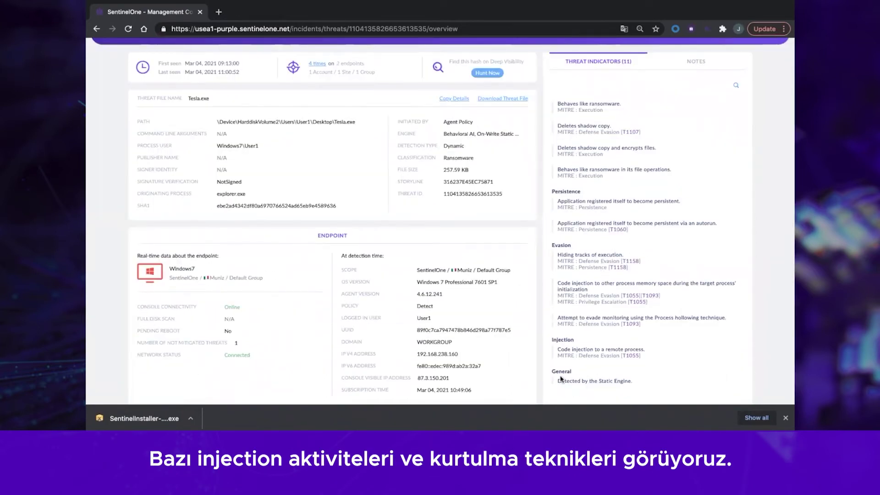
scroll(646, 381, up, 1)
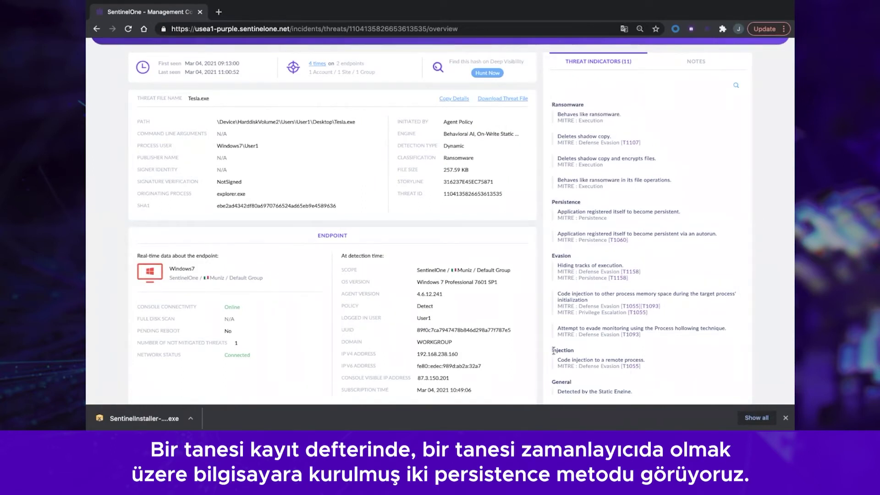
scroll(634, 348, up, 1)
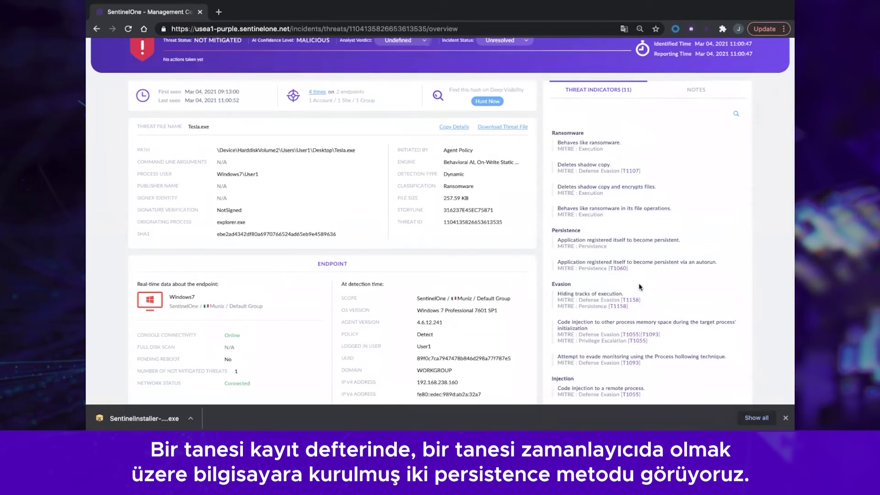
scroll(641, 287, up, 1)
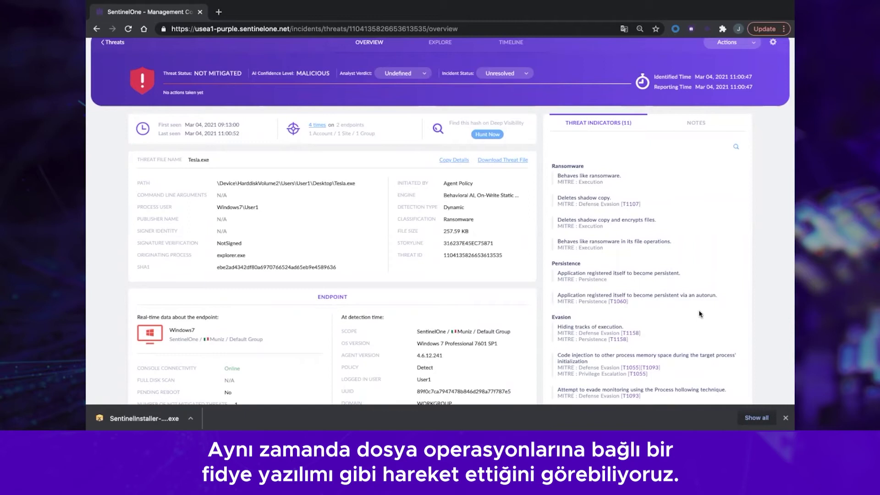
scroll(668, 274, up, 1)
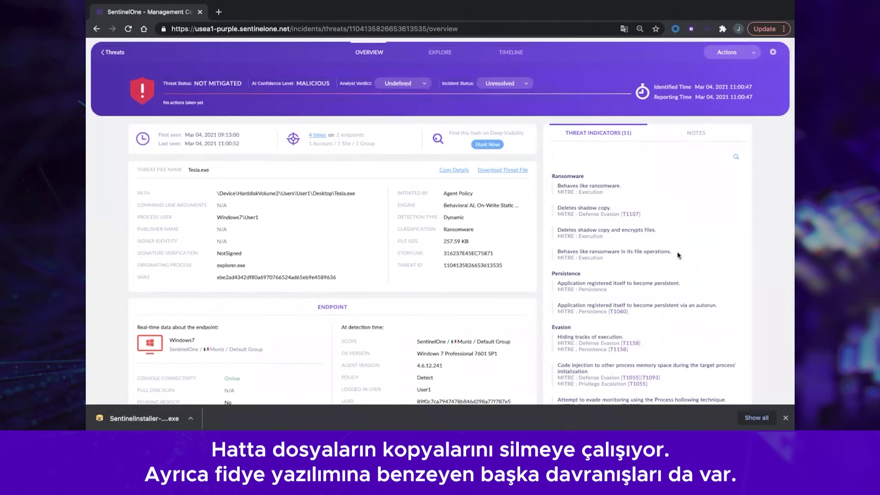
drag(561, 230, 652, 230)
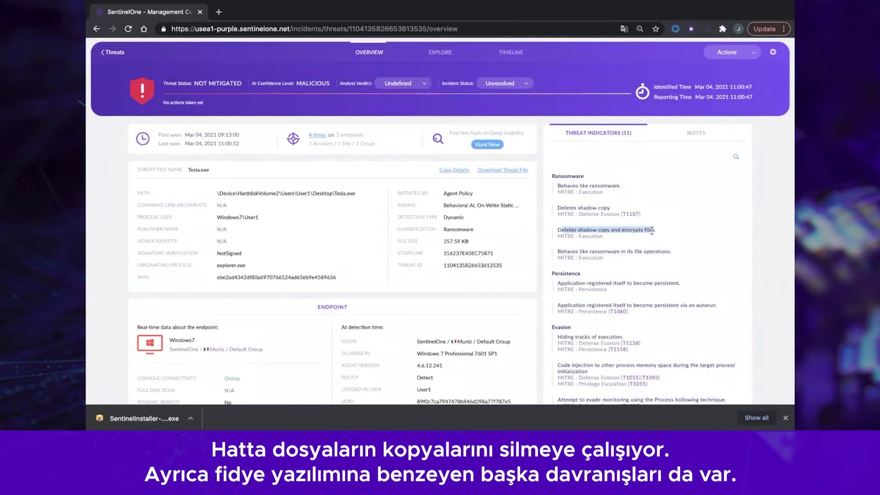
click(665, 209)
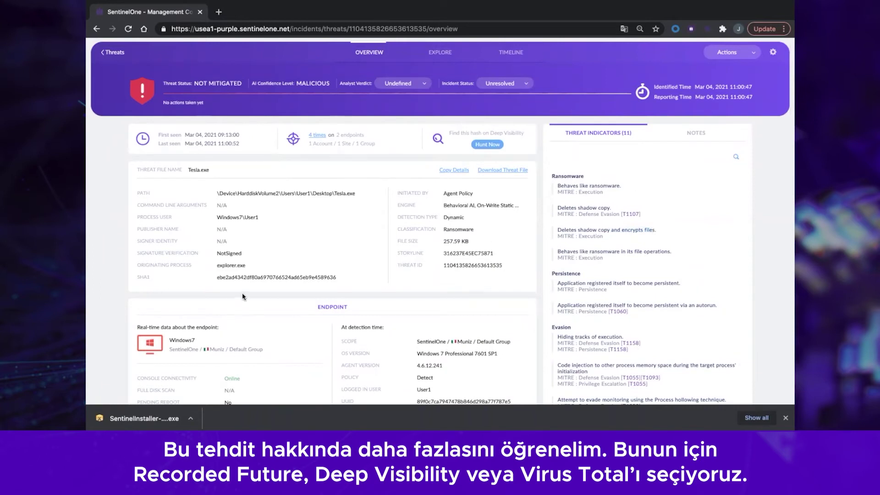
Step: Check the Tesla.exe SHA1 hash on VirusTotal (no matches), then return to SentinelOne
click(274, 278)
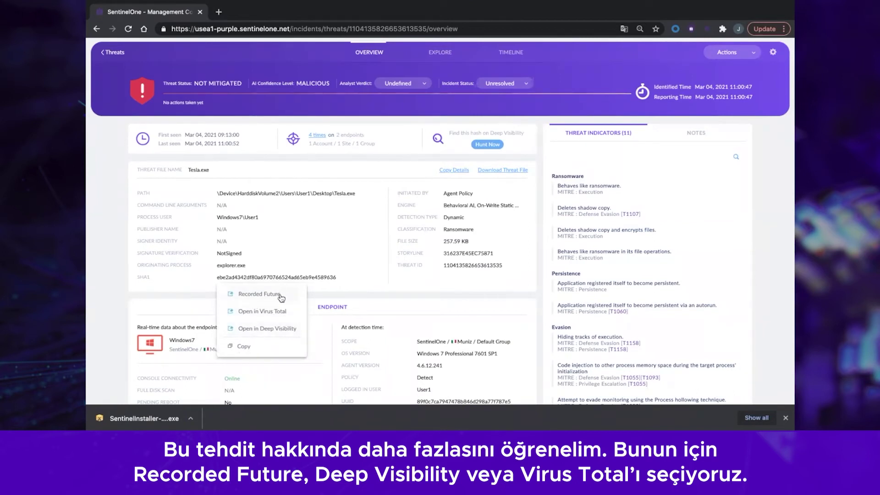
click(263, 313)
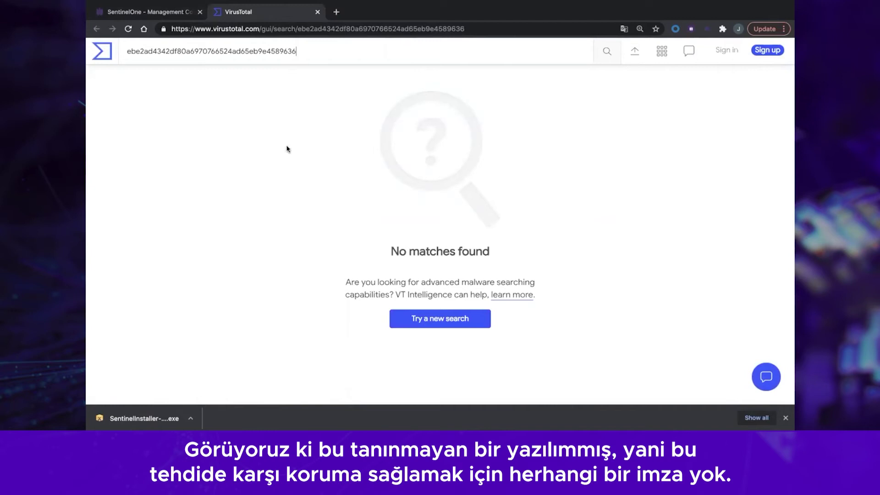
click(171, 11)
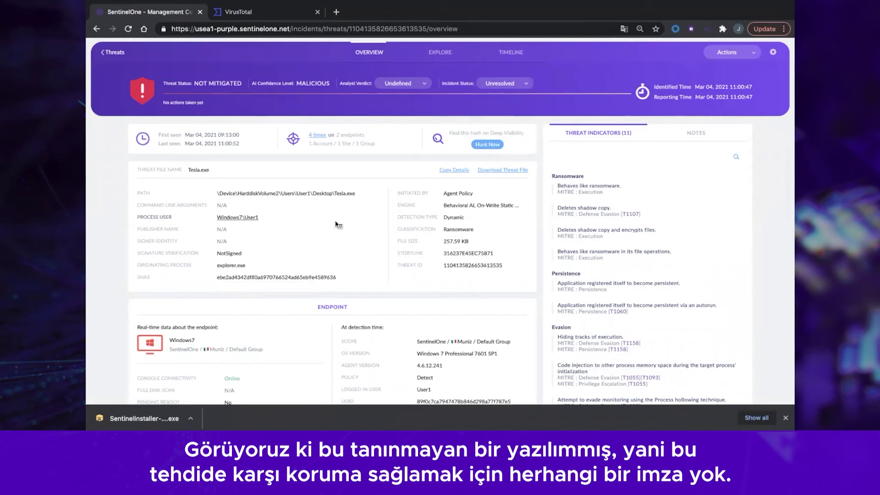
click(438, 54)
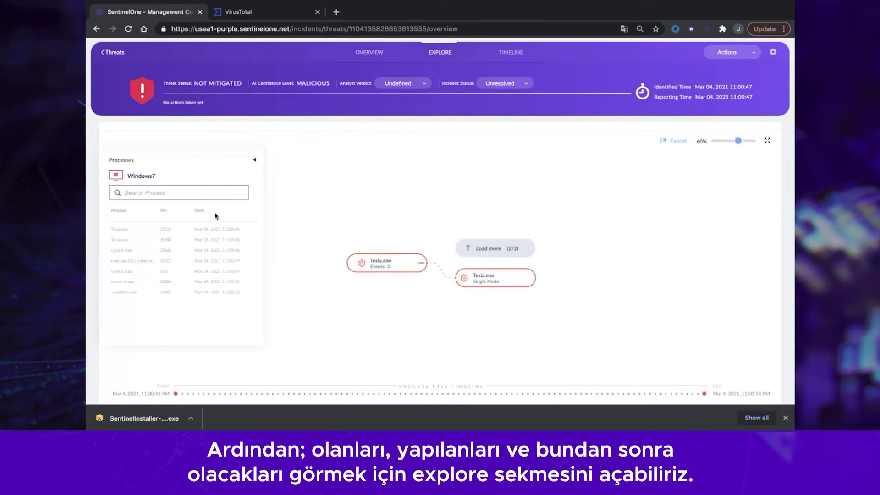
Step: Expand the Tesla.exe process tree, loading more children and inspecting cmd.exe and tjsxqxt.exe
click(390, 268)
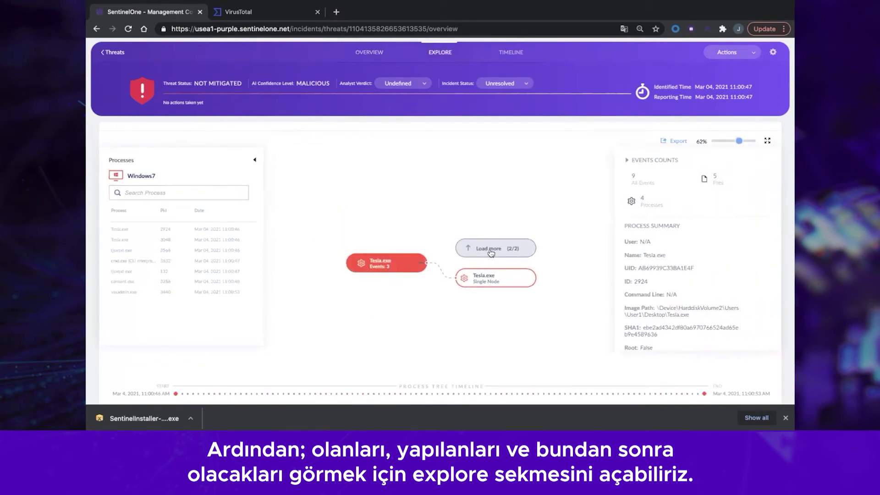
click(472, 282)
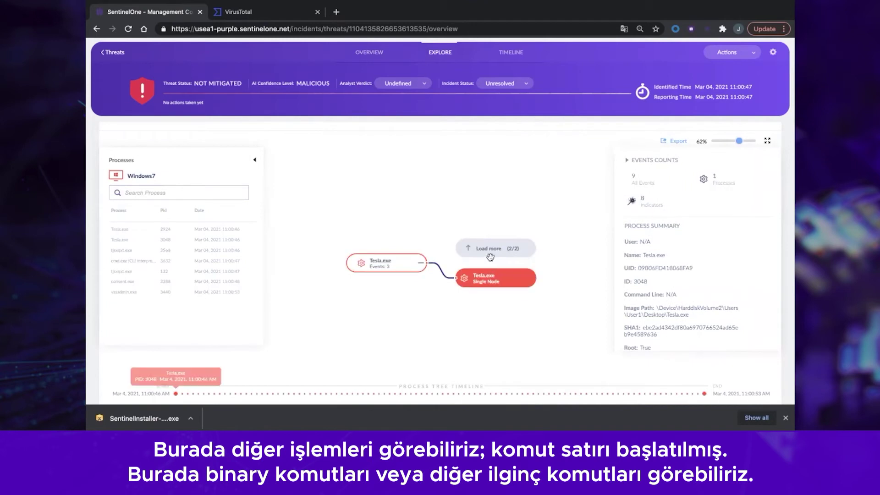
click(494, 249)
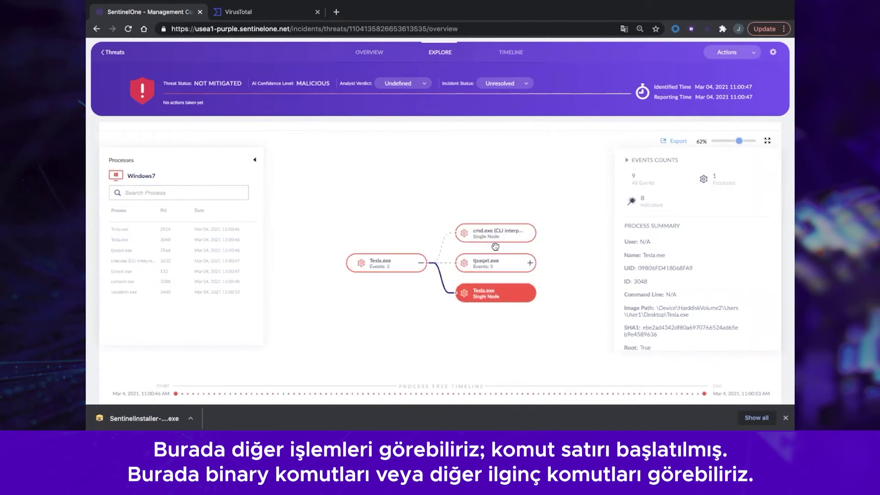
click(512, 232)
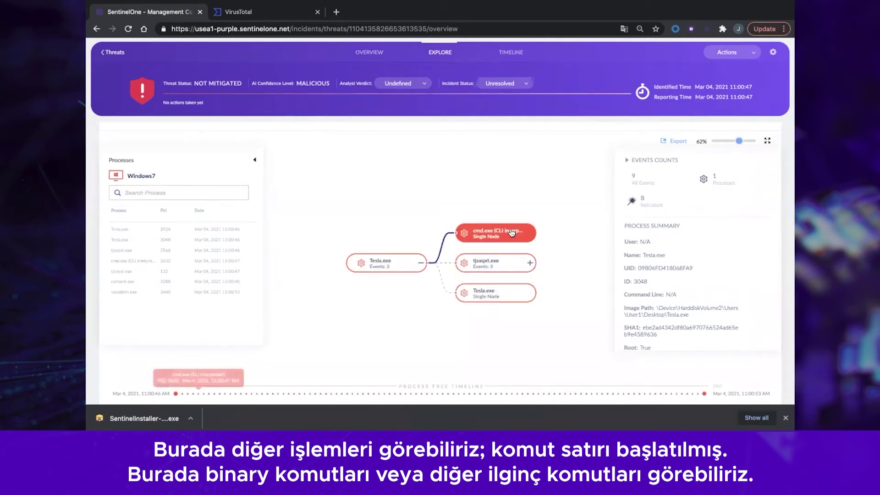
click(468, 260)
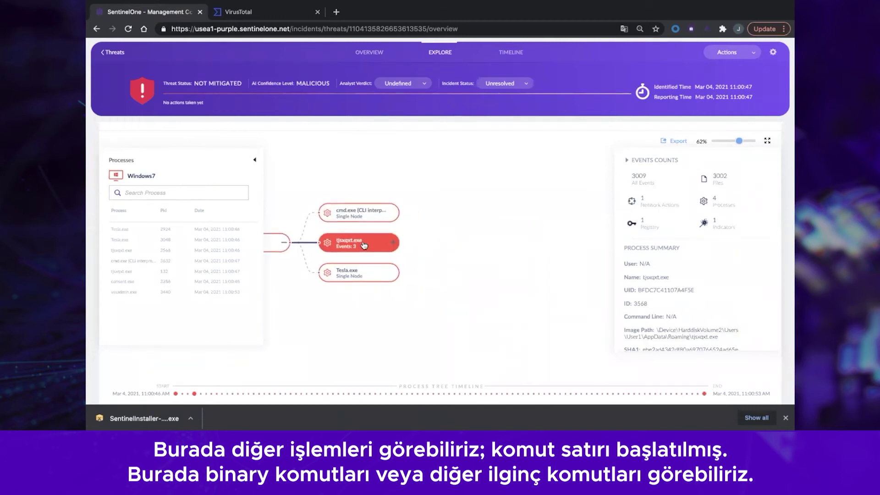
click(393, 242)
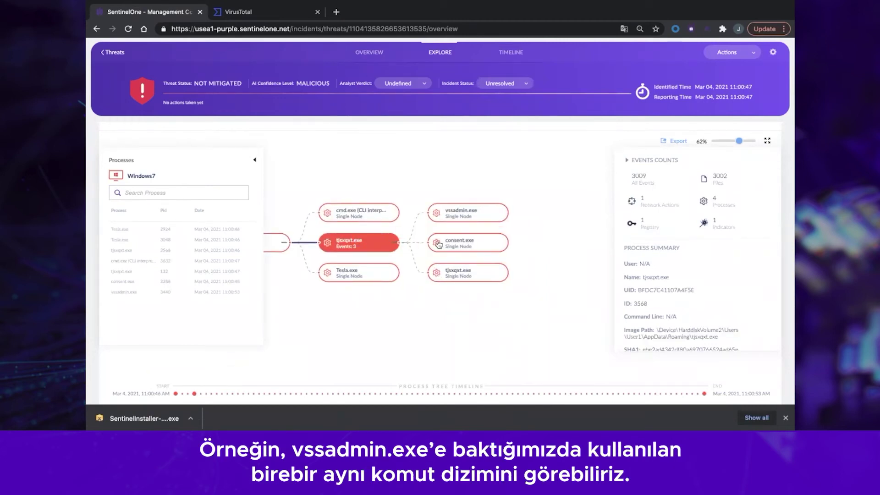
Step: Inspect vssadmin.exe and highlight its delete shadows /all /Quiet command line
click(455, 217)
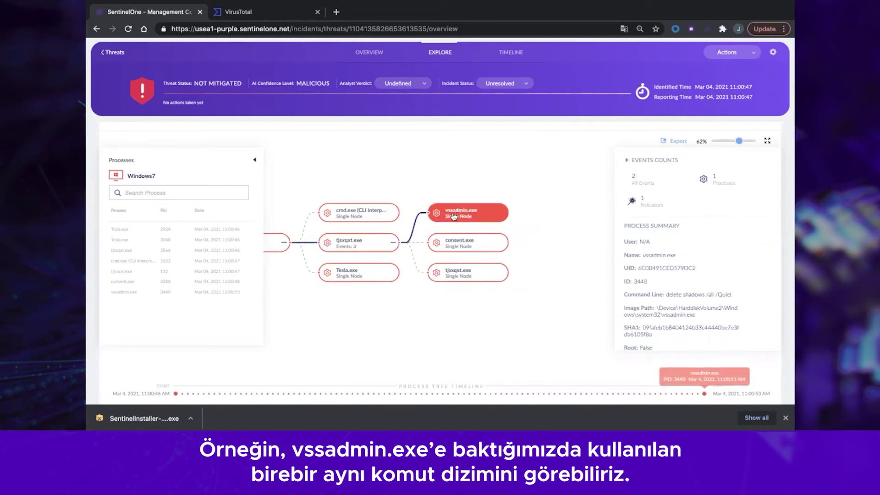
scroll(664, 269, down, 1)
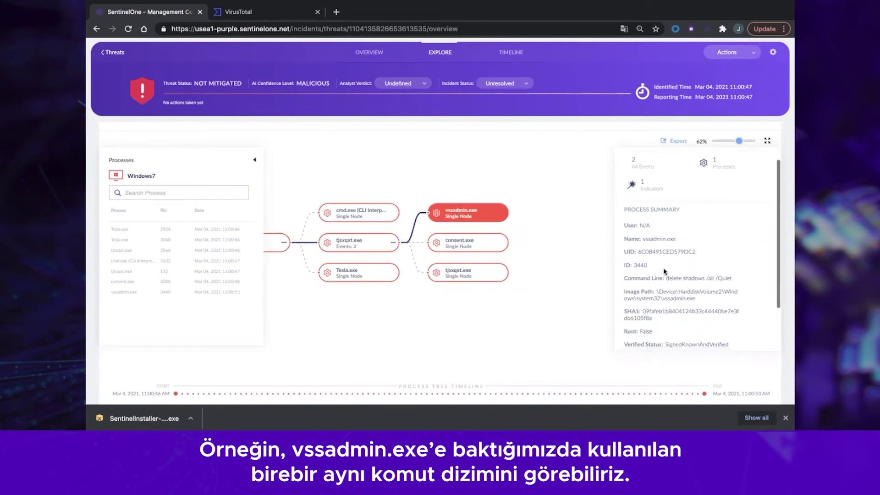
drag(665, 278, 739, 278)
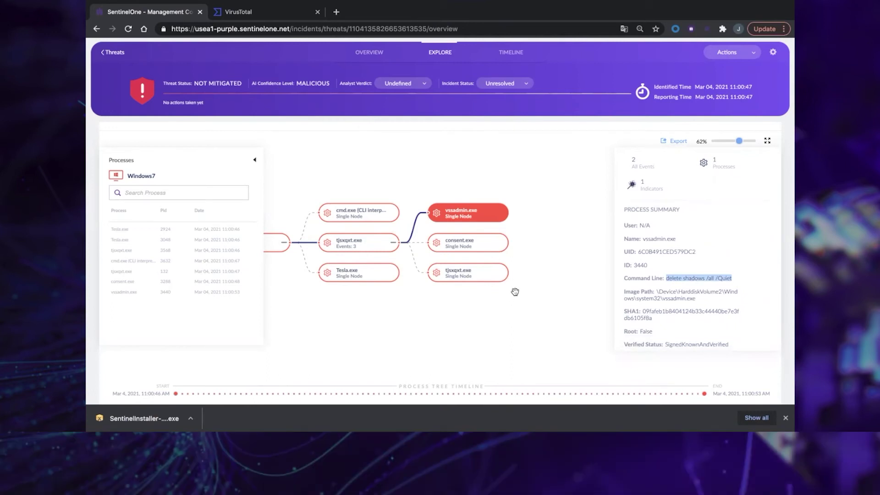
click(369, 54)
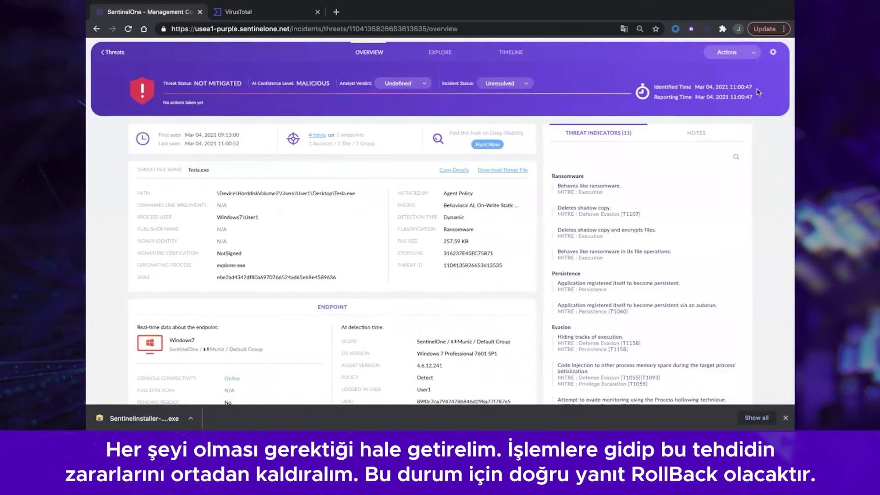
Step: Open the Mitigation Action dialog from the threat's Actions menu
click(735, 54)
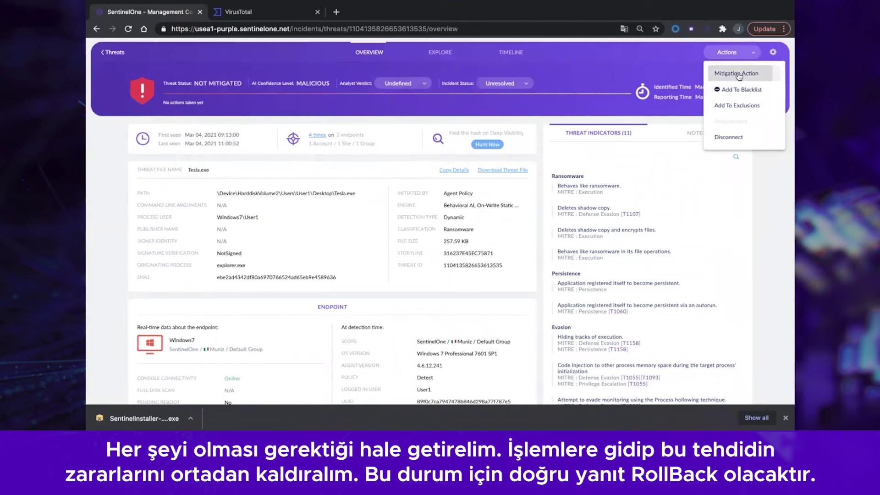
click(739, 74)
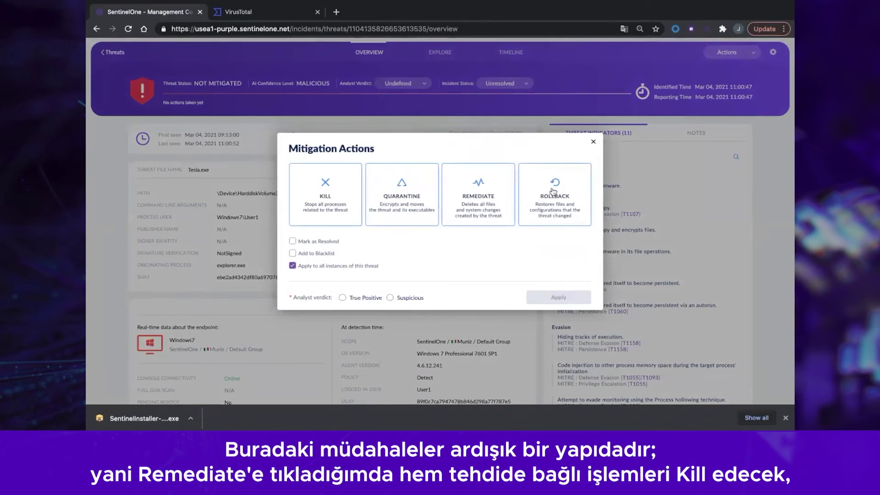
Step: Choose Kill, then Remediate, then Rollback as the mitigation for Tesla.exe
click(304, 188)
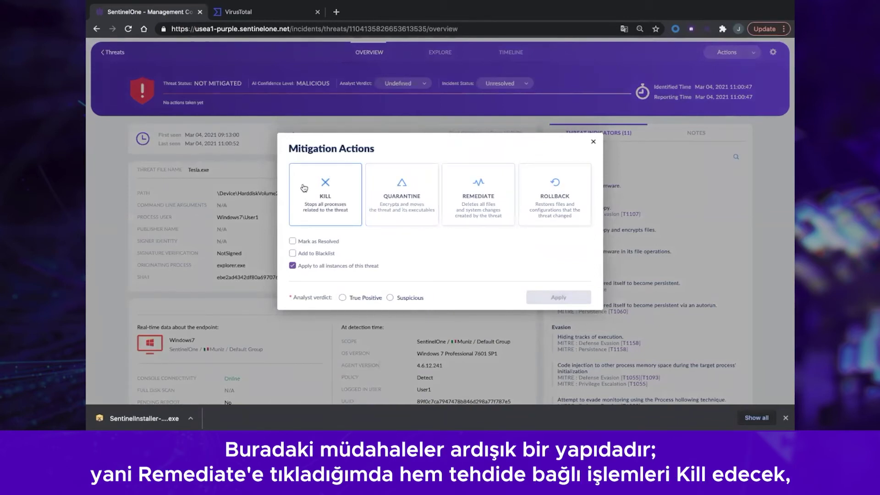
click(478, 199)
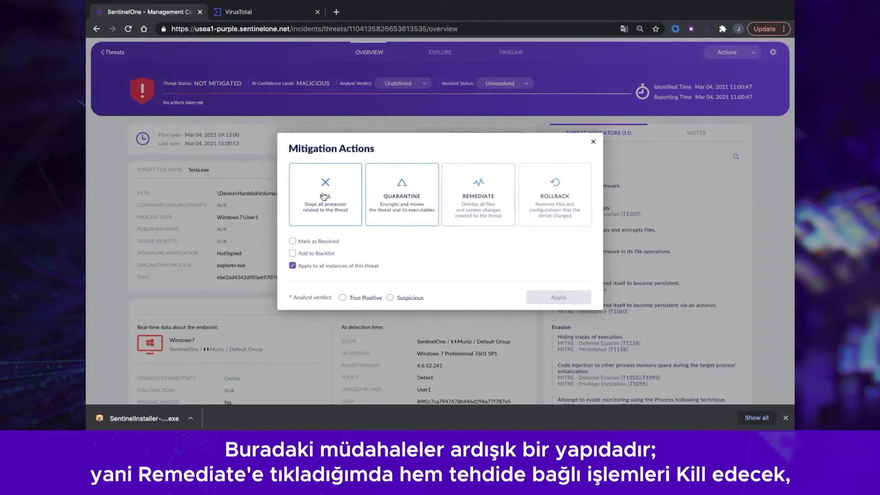
click(557, 205)
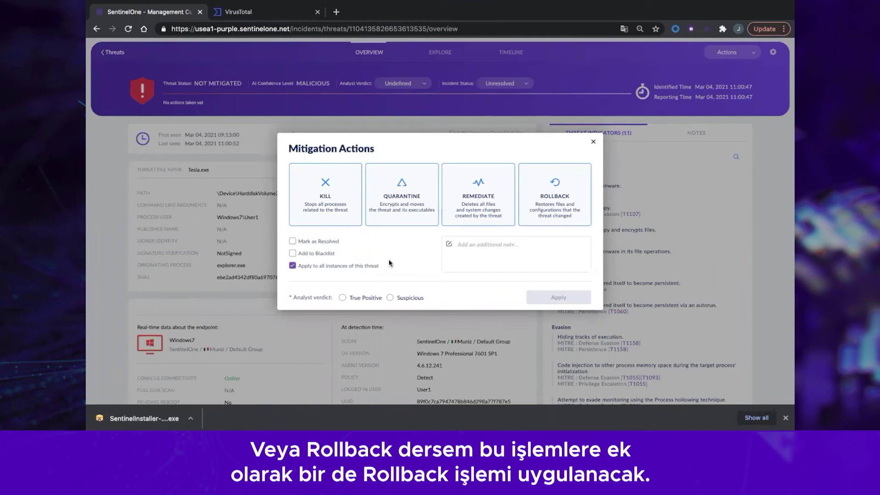
Step: Mark the threat Resolved as True Positive, add a 'Rolling back' note, and apply
click(292, 242)
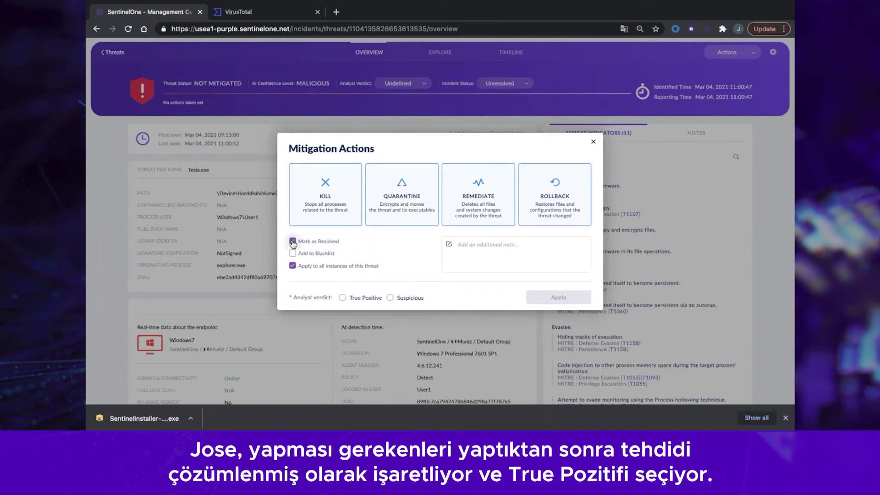
click(342, 298)
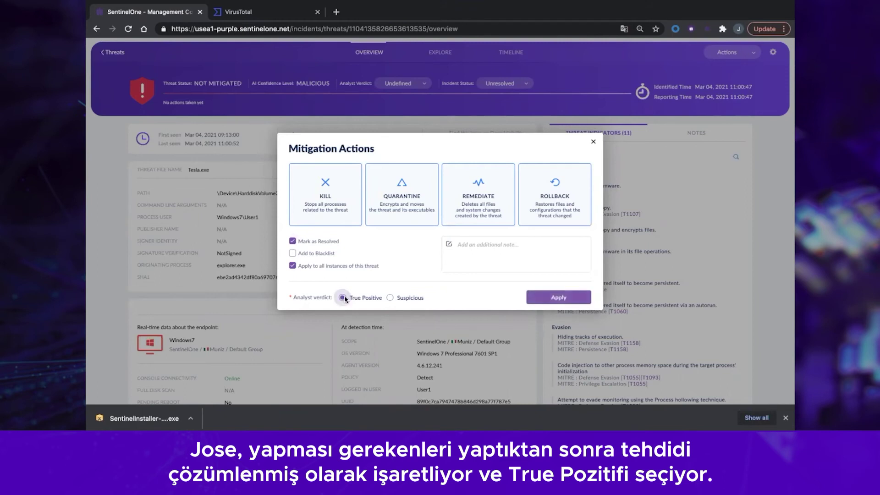
click(467, 246)
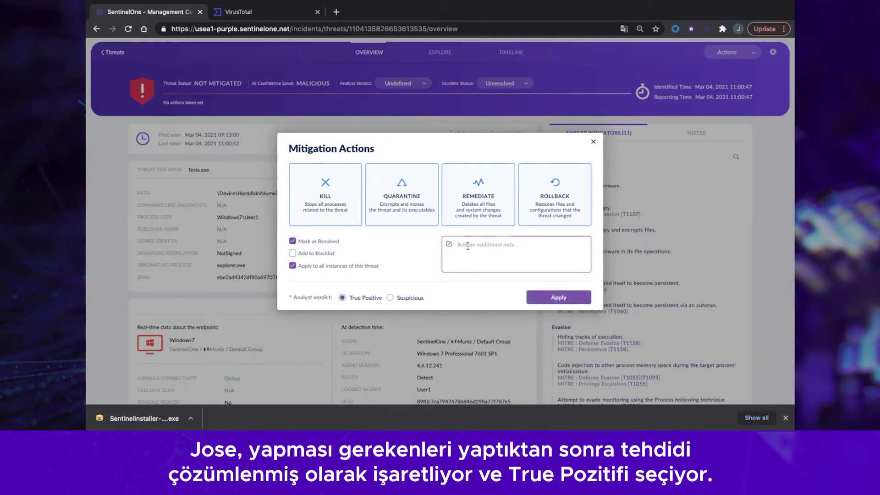
text(R)
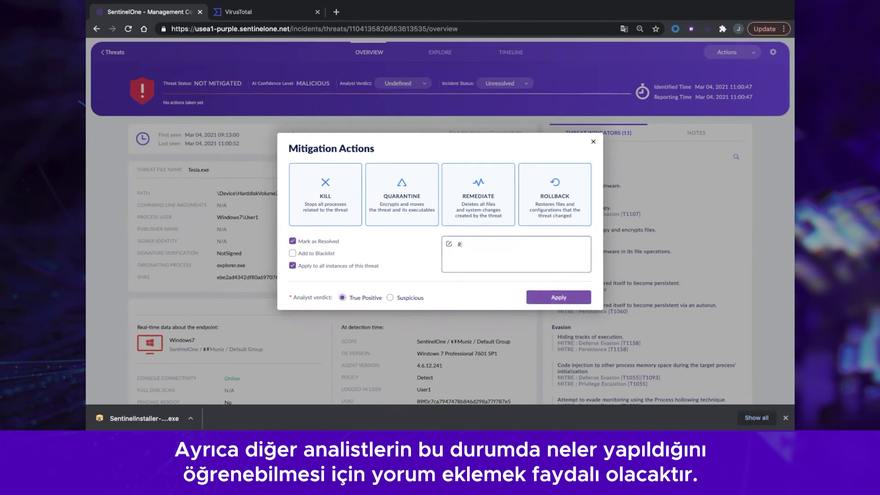
text(llo)
text(b)
text(ng back)
click(555, 298)
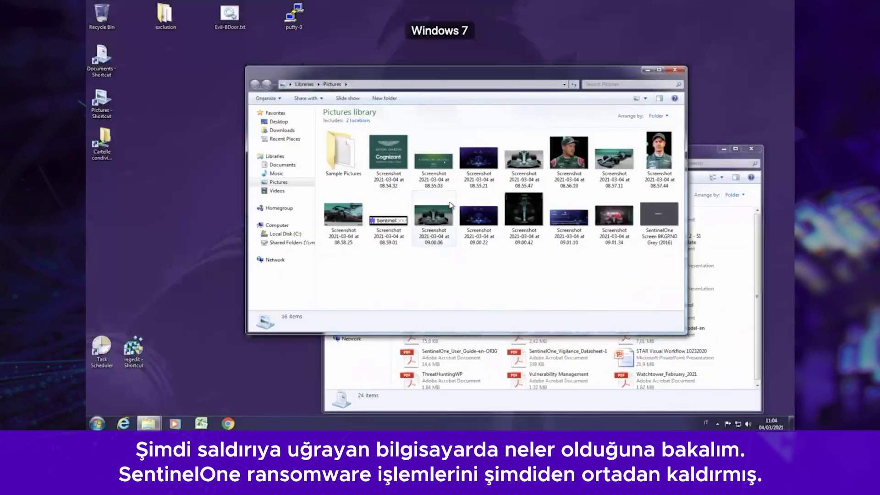
Step: Compare the restored Documents and Pictures library windows on Windows 7
click(732, 305)
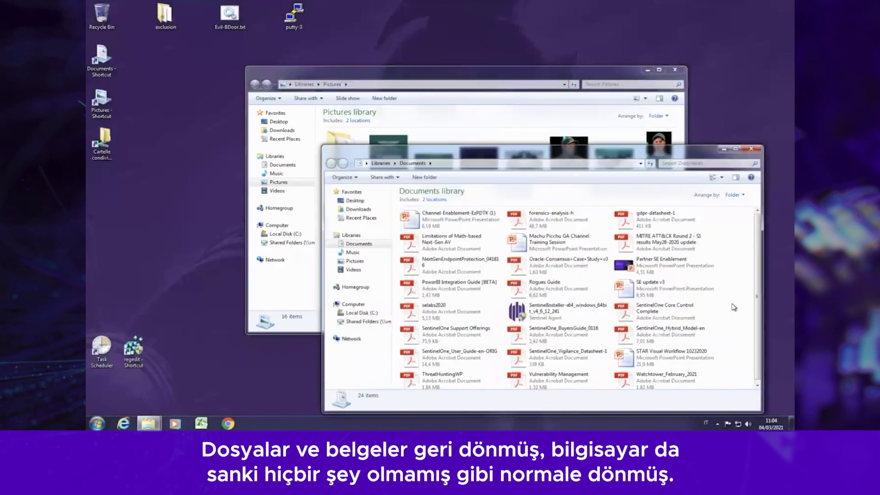
click(437, 76)
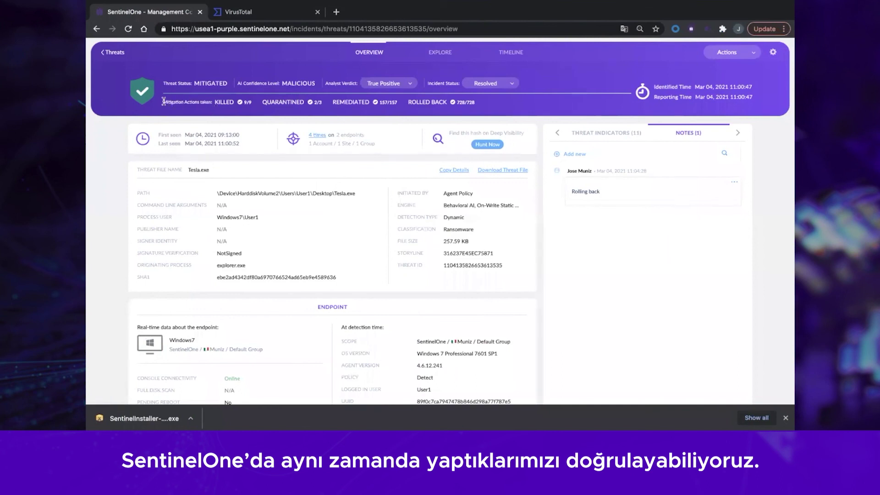
Step: Confirm the mitigation results: 9 processes killed, 2 of 3 files quarantined, 1 not found
drag(164, 103, 243, 107)
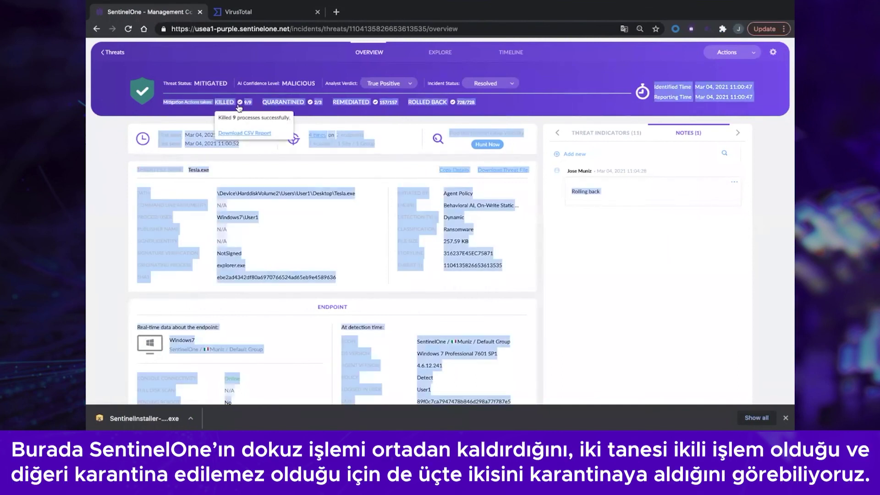
click(295, 110)
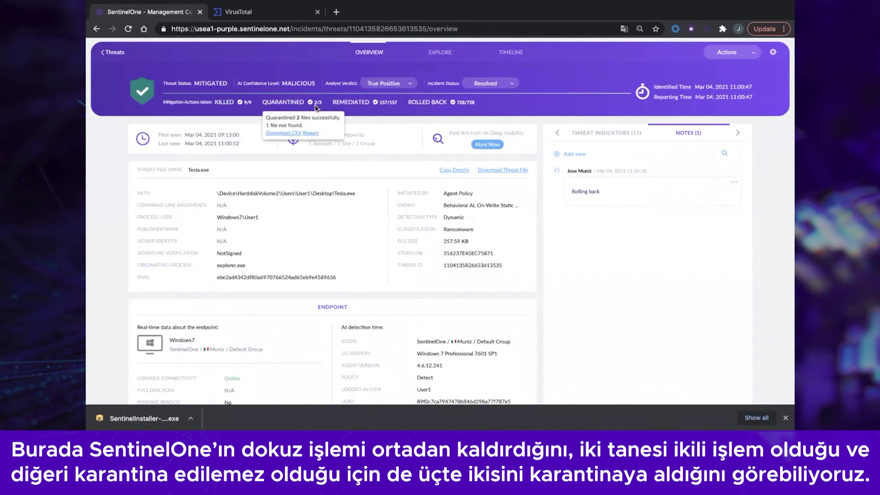